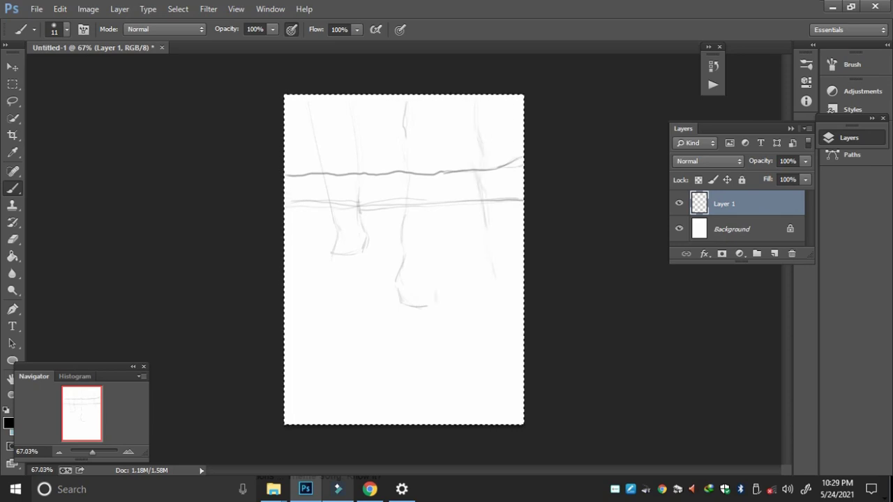
- Sketch a line beside the lower leg, undo the stray stroke, and draw a 300 × 84 px ellipse below the feet
{"action": "left_click_drag", "start_coordinate": [443, 251], "coordinate": [437, 291]}
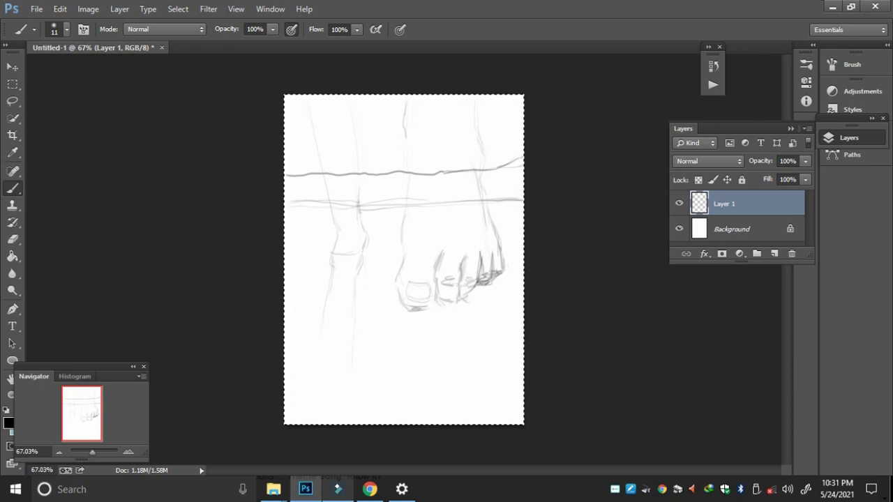
{"action": "key", "text": "ctrl+z"}
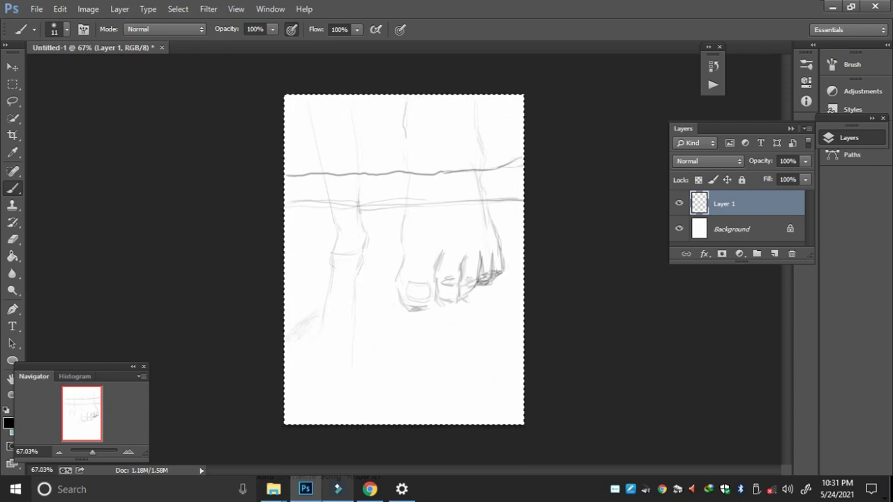
{"action": "key", "text": "u"}
{"action": "left_click_drag", "start_coordinate": [399, 321], "coordinate": [531, 357]}
- Set the ellipse to no fill and reshape it below the feet
{"action": "left_click", "coordinate": [115, 29]}
{"action": "left_click", "coordinate": [99, 42]}
{"action": "key", "text": "ctrl+t"}
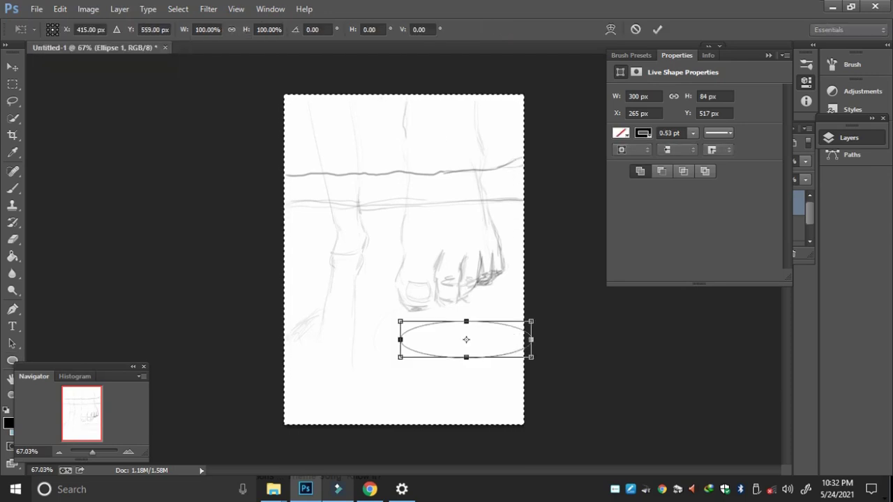
{"action": "left_click_drag", "start_coordinate": [466, 339], "coordinate": [446, 362]}
{"action": "key", "text": "Return"}
- Scale the ellipse to about 92% and place a duplicate down and to the left
{"action": "key", "text": "ctrl+t"}
{"action": "left_click_drag", "start_coordinate": [514, 315], "coordinate": [506, 320]}
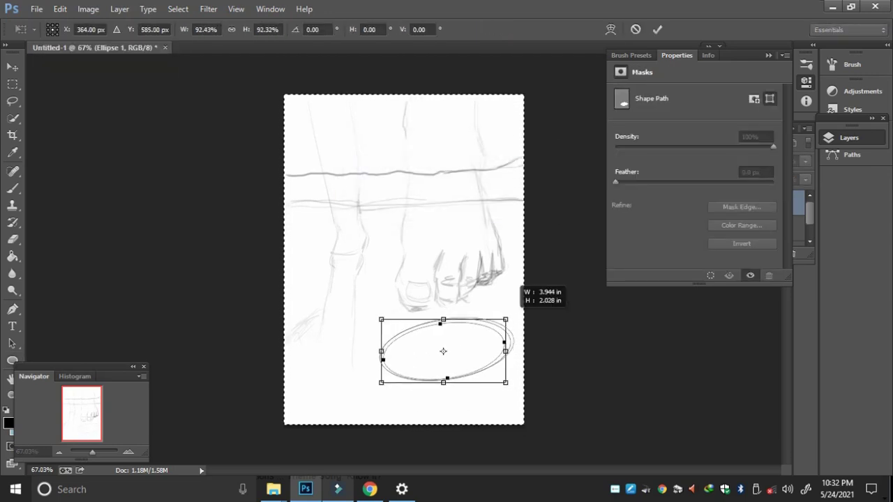
{"action": "key", "text": "Return"}
{"action": "left_click_drag", "start_coordinate": [442, 350], "coordinate": [371, 374]}
{"action": "key", "text": "ctrl+t"}
{"action": "key", "text": "Return"}
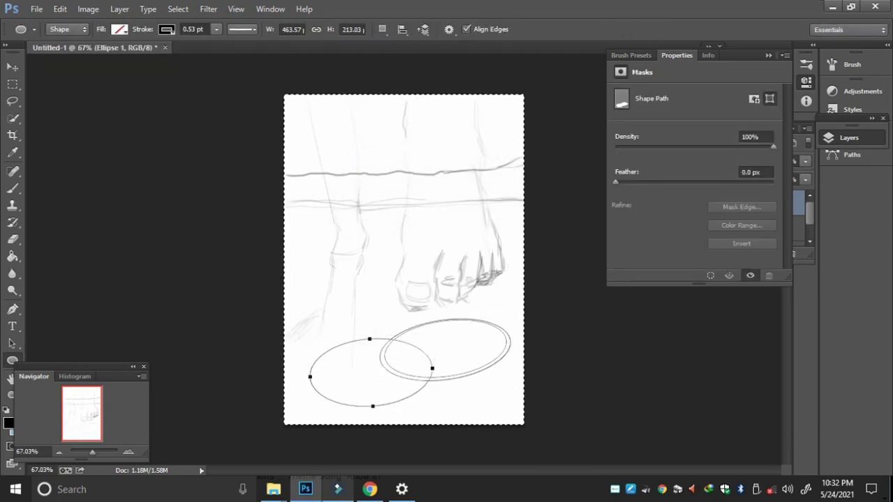
- Rotate the upper ellipse about 1°
{"action": "left_click", "coordinate": [805, 82]}
{"action": "key", "text": "ctrl+t"}
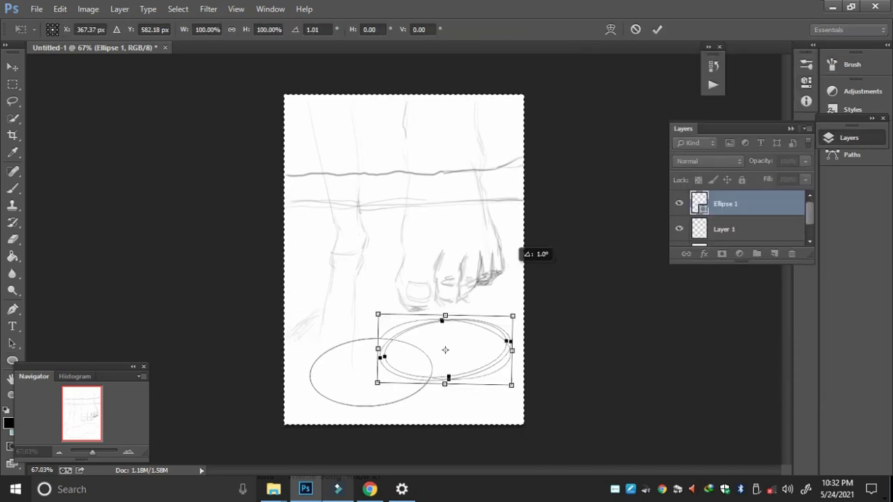
{"action": "key", "text": "Return"}
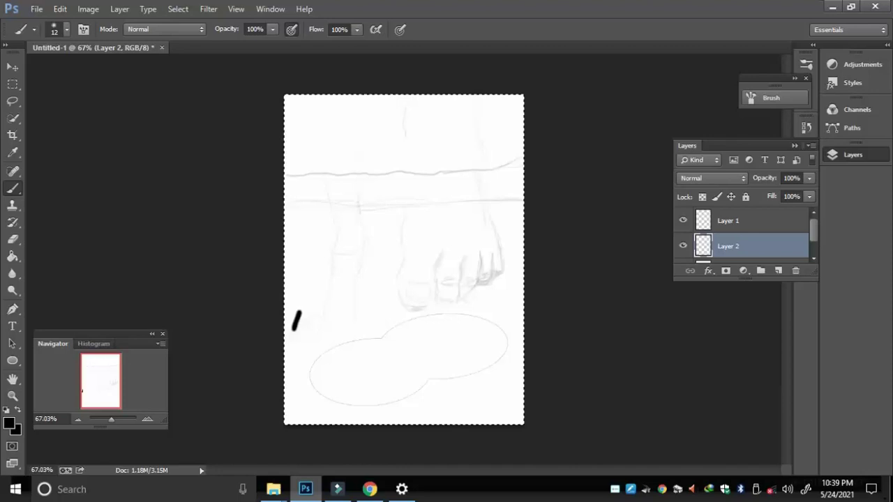
- Paint a test stroke across the rock band and choose a lighter painting colour
{"action": "key", "text": "F5"}
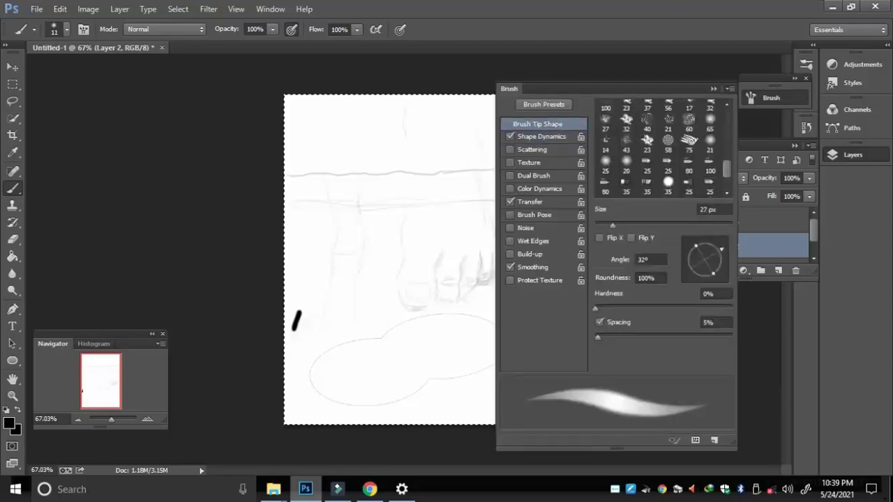
{"action": "mouse_move", "coordinate": [436, 187]}
{"action": "left_mouse_down"}
{"action": "mouse_move", "coordinate": [479, 179]}
{"action": "mouse_move", "coordinate": [290, 180]}
{"action": "mouse_move", "coordinate": [513, 187]}
{"action": "mouse_move", "coordinate": [290, 196]}
{"action": "mouse_move", "coordinate": [443, 190]}
{"action": "mouse_move", "coordinate": [293, 205]}
{"action": "left_mouse_up"}
{"action": "key", "text": "F5"}
{"action": "left_click", "coordinate": [9, 422]}
{"action": "left_click", "coordinate": [804, 139]}
- With a 16 px brush, paint dark edges and grey strokes across the rock band
{"action": "key", "text": "F5"}
{"action": "key", "text": "F5"}
{"action": "left_click_drag", "start_coordinate": [514, 162], "coordinate": [415, 178]}
{"action": "left_click_drag", "start_coordinate": [340, 175], "coordinate": [427, 171]}
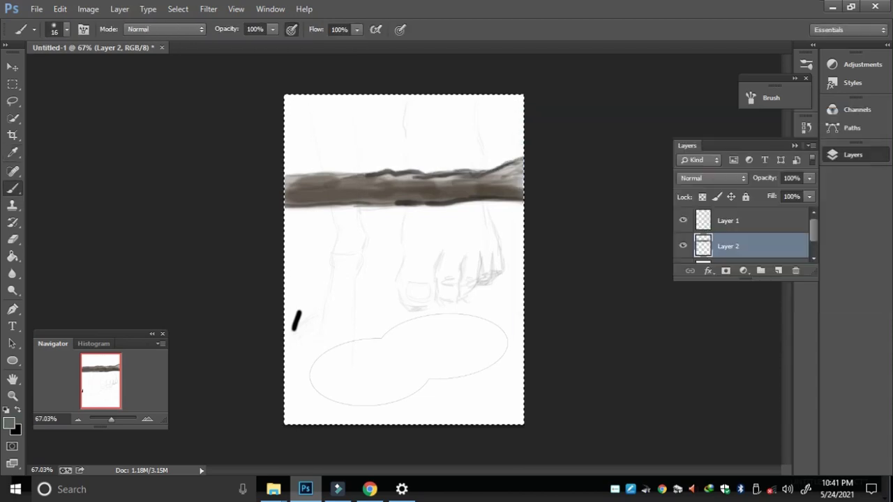
{"action": "left_click_drag", "start_coordinate": [374, 188], "coordinate": [425, 187]}
{"action": "mouse_move", "coordinate": [340, 190]}
{"action": "left_mouse_down"}
{"action": "mouse_move", "coordinate": [452, 185]}
{"action": "mouse_move", "coordinate": [513, 200]}
{"action": "left_mouse_up"}
{"action": "key", "text": "bracketleft"}
{"action": "key", "text": "bracketleft"}
{"action": "key", "text": "bracketleft"}
- Add thin dark cracks and lines along the band, then dark strokes in a new colour
{"action": "left_click_drag", "start_coordinate": [351, 204], "coordinate": [396, 204]}
{"action": "mouse_move", "coordinate": [449, 179]}
{"action": "left_mouse_down"}
{"action": "mouse_move", "coordinate": [513, 165]}
{"action": "mouse_move", "coordinate": [513, 175]}
{"action": "left_mouse_up"}
{"action": "key", "text": "F5"}
{"action": "key", "text": "F5"}
{"action": "mouse_move", "coordinate": [458, 169]}
{"action": "left_mouse_down"}
{"action": "mouse_move", "coordinate": [513, 178]}
{"action": "mouse_move", "coordinate": [314, 188]}
{"action": "mouse_move", "coordinate": [350, 175]}
{"action": "left_mouse_up"}
{"action": "left_click", "coordinate": [9, 423]}
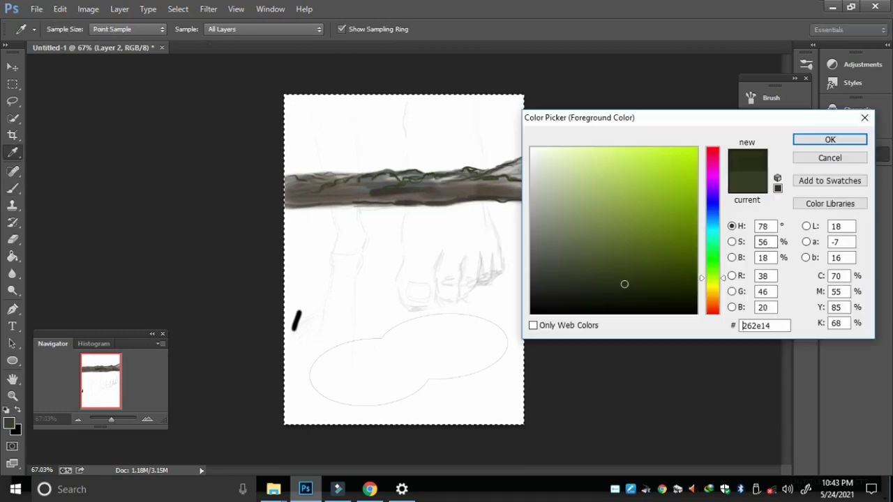
{"action": "left_click", "coordinate": [803, 137]}
{"action": "left_click_drag", "start_coordinate": [470, 183], "coordinate": [497, 183]}
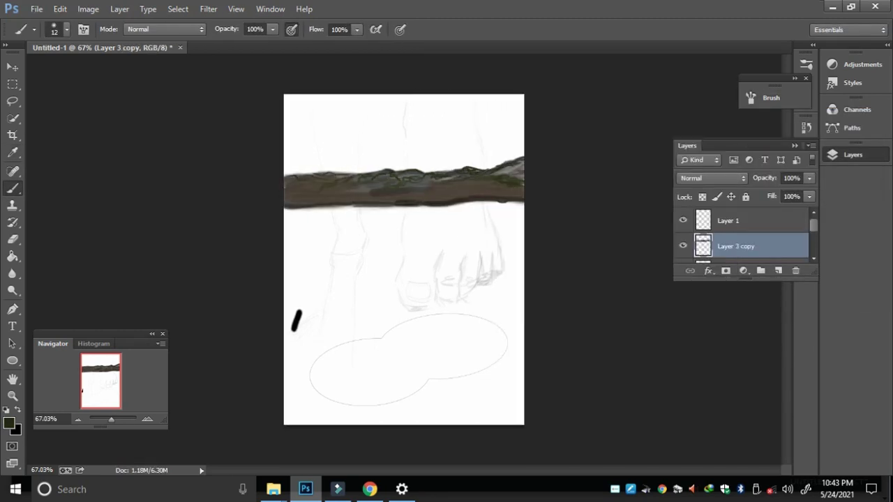
- Paint yellow-green moss along the band's left side with a short yellow stroke
{"action": "left_click", "coordinate": [9, 422]}
{"action": "left_click", "coordinate": [813, 138]}
{"action": "left_click_drag", "start_coordinate": [286, 178], "coordinate": [435, 170]}
{"action": "left_click", "coordinate": [8, 422]}
{"action": "left_click", "coordinate": [814, 138]}
{"action": "left_click", "coordinate": [8, 423]}
{"action": "left_click", "coordinate": [813, 138]}
- Darken the rock band's lower edge with a scattered textured brush tip in a dark colour
{"action": "left_click", "coordinate": [9, 423]}
{"action": "left_click", "coordinate": [823, 137]}
{"action": "left_click", "coordinate": [771, 97]}
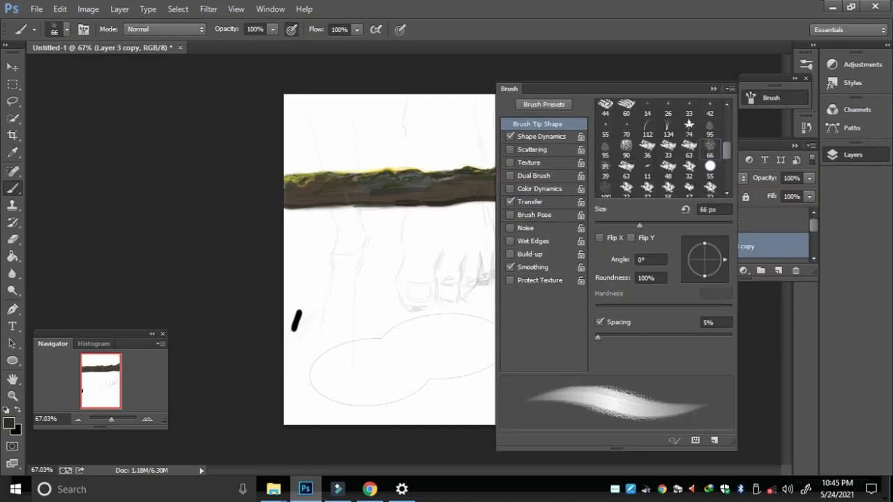
{"action": "left_click", "coordinate": [605, 110]}
{"action": "left_click", "coordinate": [8, 422]}
{"action": "left_click", "coordinate": [813, 137]}
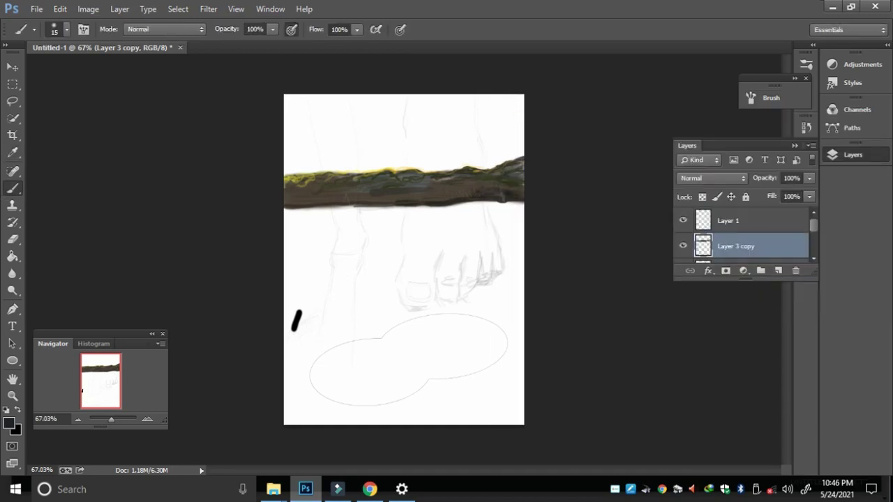
{"action": "left_click_drag", "start_coordinate": [520, 195], "coordinate": [377, 200]}
{"action": "left_click_drag", "start_coordinate": [285, 203], "coordinate": [358, 198]}
{"action": "left_click", "coordinate": [447, 180], "text": "alt"}
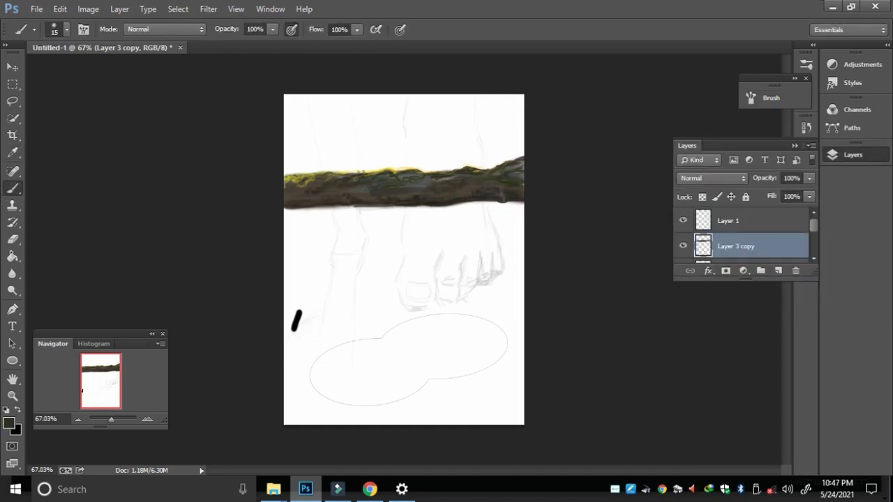
- With a 7 px brush, sample the rocks' dark green-brown and add light detail strokes
{"action": "key", "text": "F5"}
{"action": "key", "text": "bracketleft"}
{"action": "key", "text": "bracketleft"}
{"action": "key", "text": "F5"}
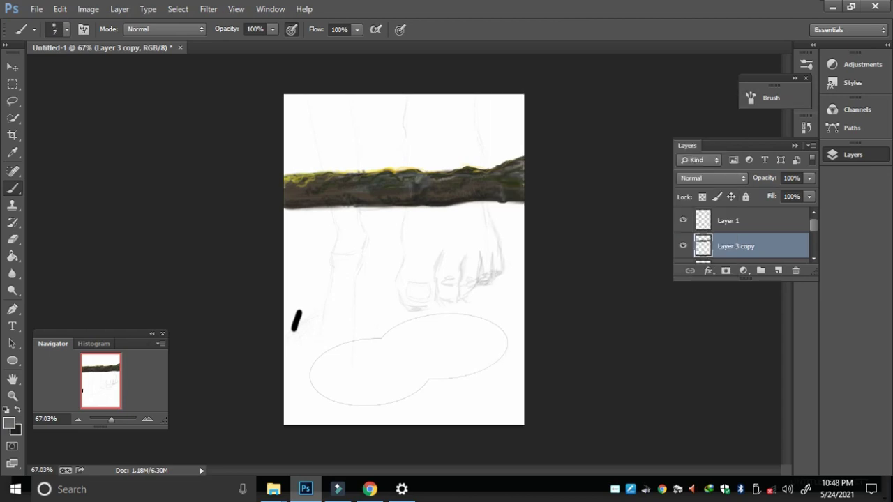
{"action": "left_click", "coordinate": [462, 175], "text": "alt"}
{"action": "mouse_move", "coordinate": [367, 185]}
{"action": "left_mouse_down"}
{"action": "mouse_move", "coordinate": [406, 184]}
{"action": "mouse_move", "coordinate": [328, 193]}
{"action": "left_mouse_up"}
{"action": "left_click", "coordinate": [508, 183], "text": "alt"}
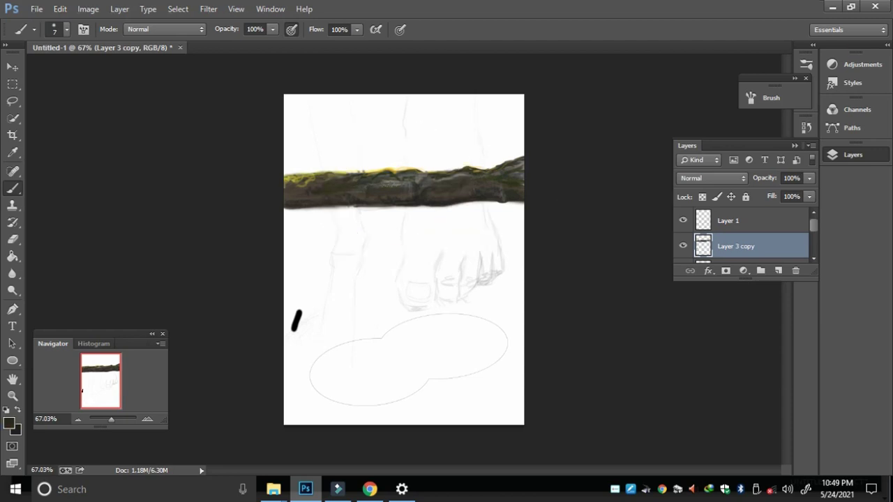
{"action": "left_click", "coordinate": [423, 204], "text": "alt"}
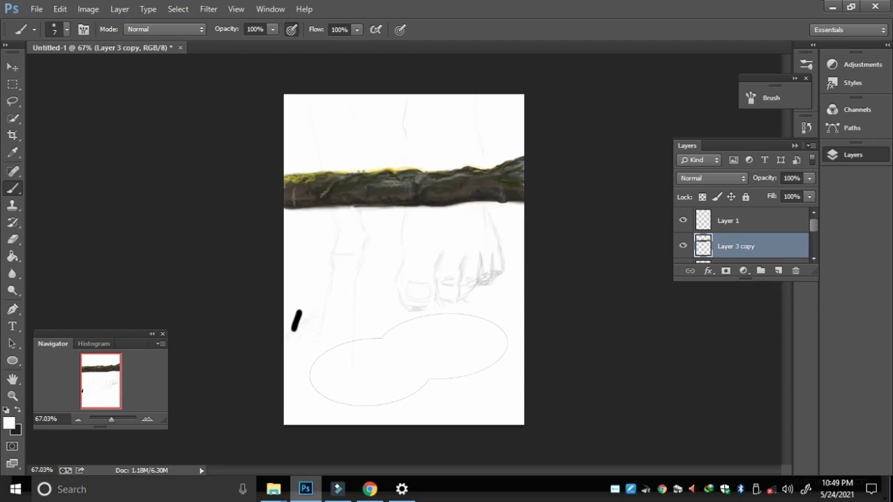
{"action": "key", "text": "F5"}
{"action": "left_click_drag", "start_coordinate": [558, 88], "coordinate": [679, 88]}
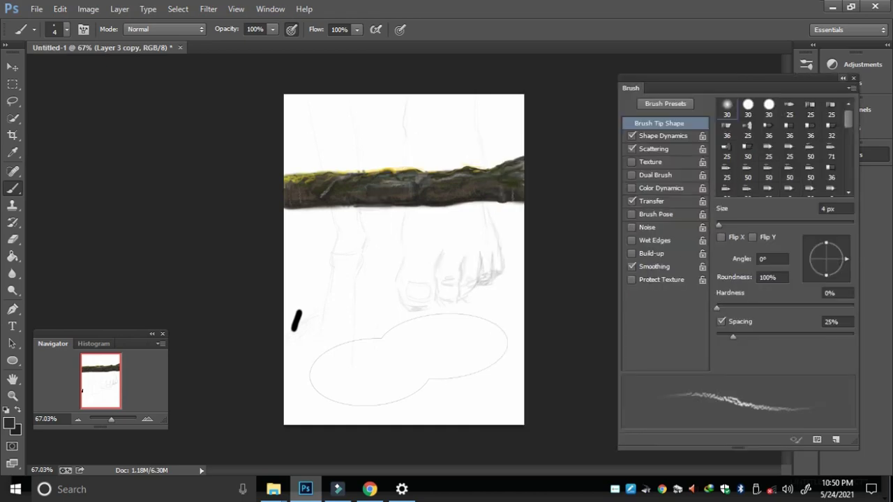
{"action": "key", "text": "F7"}
- On Layer 2, paint an orange glow along the horizon with the 47 px brush
{"action": "key", "text": "alt+bracketleft"}
{"action": "key", "text": "F5"}
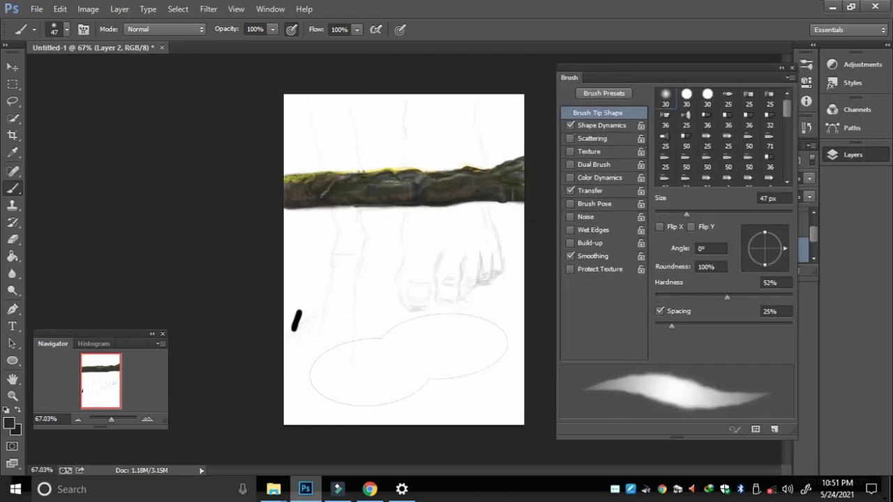
{"action": "left_click", "coordinate": [601, 125]}
{"action": "left_click", "coordinate": [378, 171], "text": "alt"}
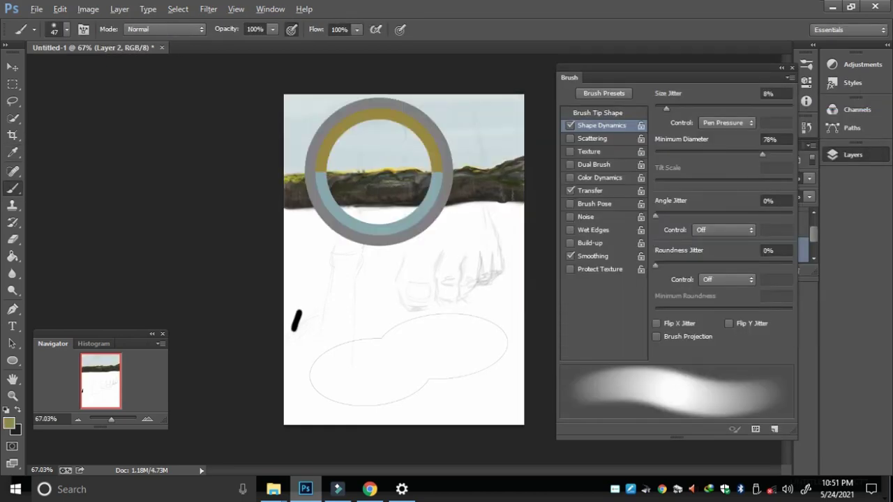
{"action": "left_click_drag", "start_coordinate": [334, 164], "coordinate": [450, 163]}
{"action": "left_click", "coordinate": [596, 113]}
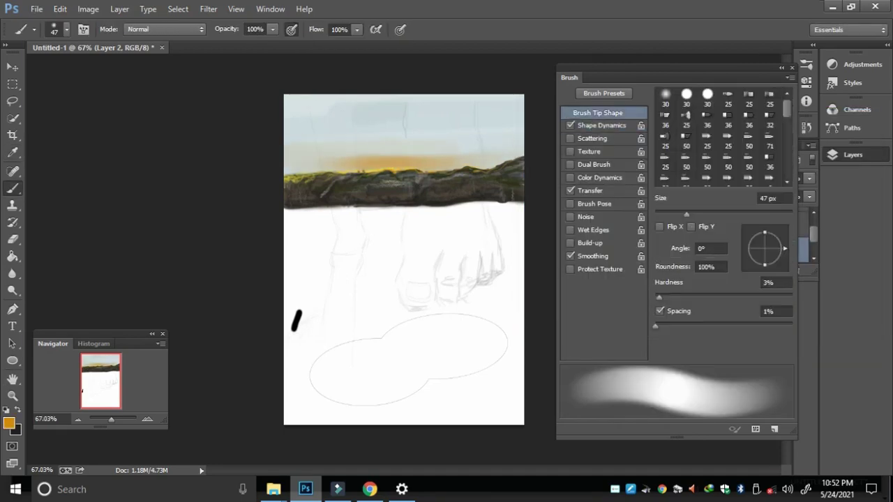
- Pick a cyan sky colour, add a new layer, and set the brush to 25 px
{"action": "key", "text": "bracketleft"}
{"action": "key", "text": "bracketleft"}
{"action": "key", "text": "bracketleft"}
{"action": "key", "text": "bracketright"}
{"action": "key", "text": "bracketright"}
{"action": "key", "text": "bracketright"}
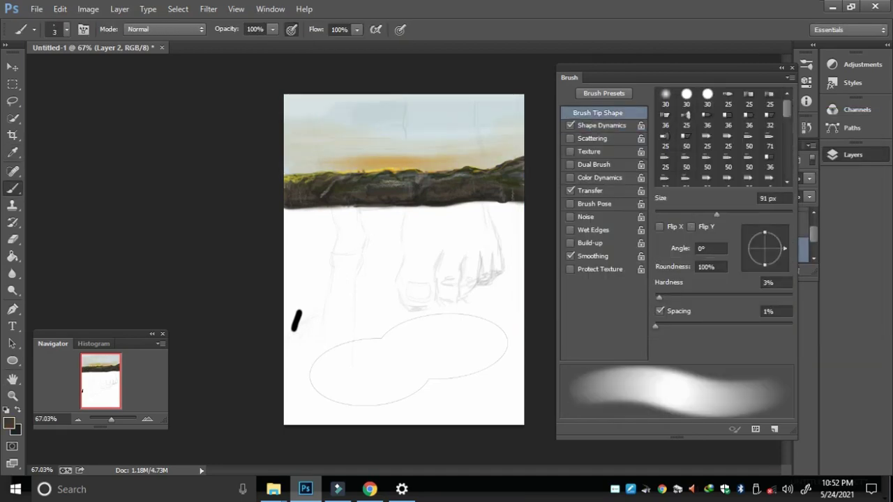
{"action": "left_click", "coordinate": [9, 421]}
{"action": "left_click", "coordinate": [827, 137]}
{"action": "key", "text": "bracketleft"}
{"action": "key", "text": "bracketleft"}
{"action": "key", "text": "bracketleft"}
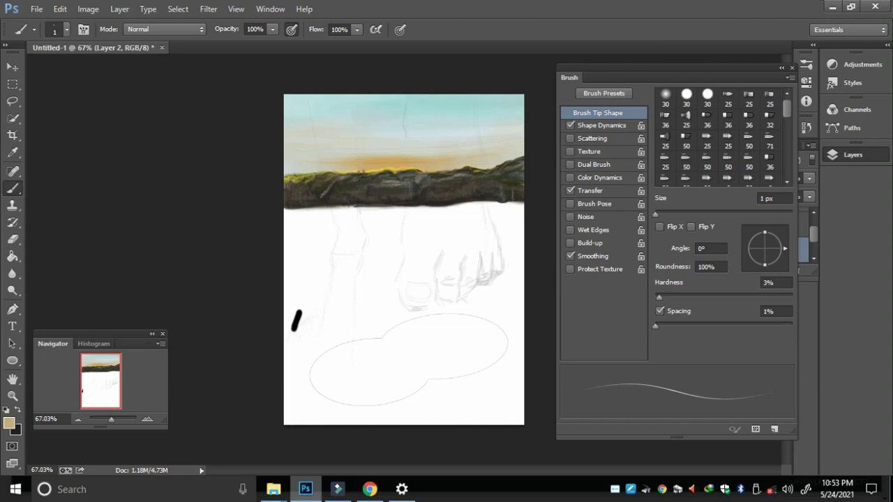
{"action": "key", "text": "F7"}
{"action": "key", "text": "ctrl+shift+alt+n"}
{"action": "key", "text": "F5"}
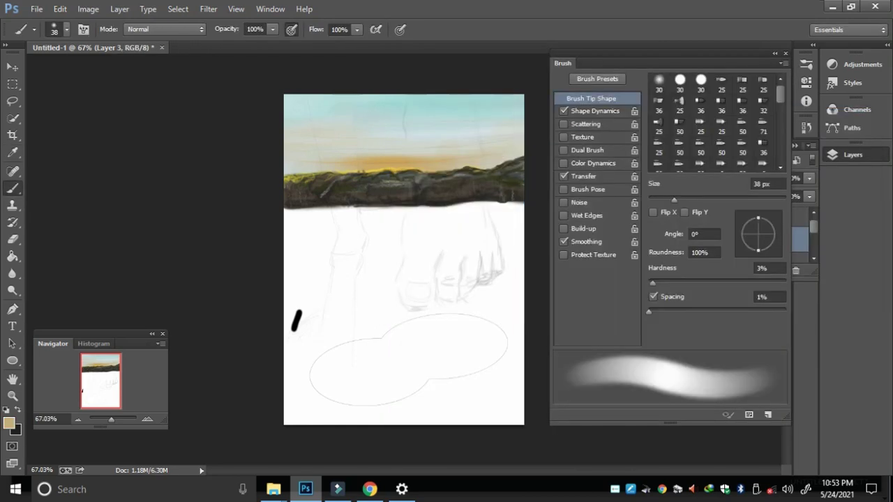
{"action": "key", "text": "bracketleft"}
- Paint a tan leg shape descending from the canvas top, widening its upper part
{"action": "left_click_drag", "start_coordinate": [341, 97], "coordinate": [352, 251]}
{"action": "key", "text": "bracketleft"}
{"action": "left_click_drag", "start_coordinate": [342, 209], "coordinate": [339, 251]}
{"action": "left_click_drag", "start_coordinate": [308, 95], "coordinate": [339, 209]}
{"action": "left_click_drag", "start_coordinate": [354, 98], "coordinate": [362, 202]}
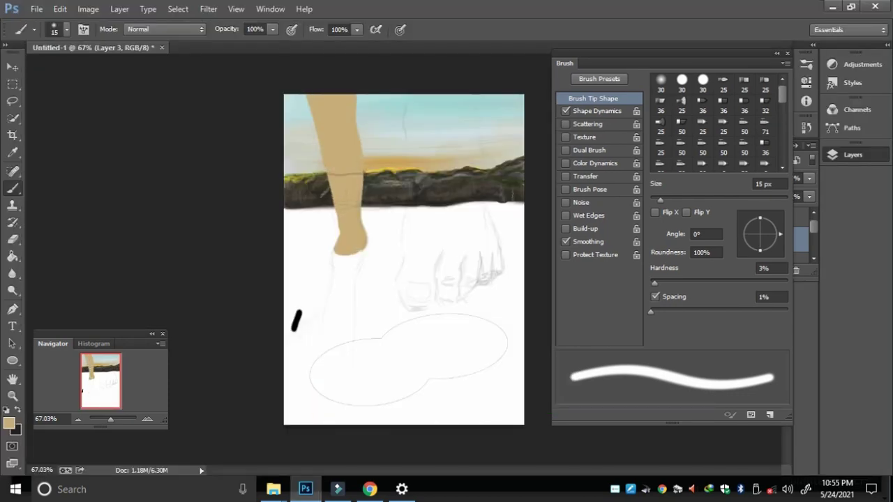
{"action": "key", "text": "F7"}
- On a clipped layer, shade the leg orange and dark brown, then merge into Layer 3
{"action": "left_click", "coordinate": [9, 422]}
{"action": "key", "text": "Return"}
{"action": "key", "text": "ctrl+shift+alt+n"}
{"action": "key", "text": "ctrl+alt+g"}
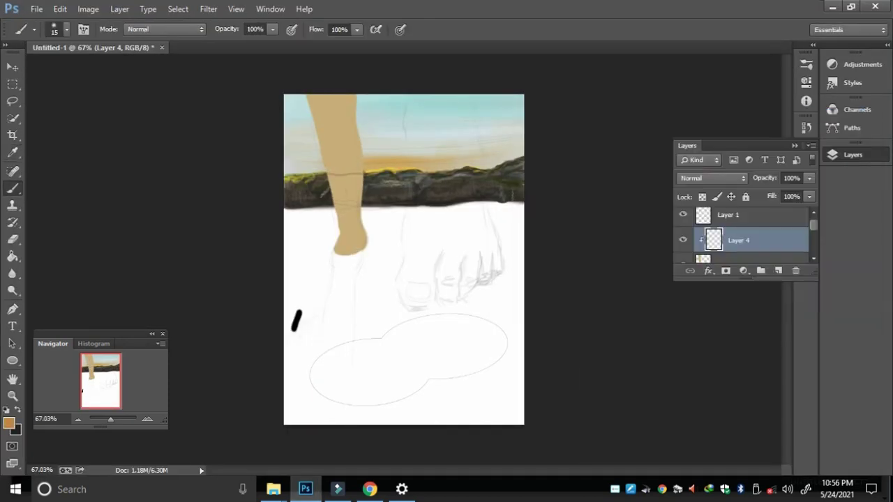
{"action": "mouse_move", "coordinate": [353, 95]}
{"action": "left_mouse_down"}
{"action": "mouse_move", "coordinate": [362, 206]}
{"action": "mouse_move", "coordinate": [334, 155]}
{"action": "mouse_move", "coordinate": [328, 174]}
{"action": "left_mouse_up"}
{"action": "left_click_drag", "start_coordinate": [333, 155], "coordinate": [345, 209]}
{"action": "mouse_move", "coordinate": [336, 95]}
{"action": "left_mouse_down"}
{"action": "mouse_move", "coordinate": [341, 249]}
{"action": "mouse_move", "coordinate": [335, 224]}
{"action": "mouse_move", "coordinate": [351, 139]}
{"action": "left_mouse_up"}
{"action": "left_click_drag", "start_coordinate": [307, 95], "coordinate": [339, 250]}
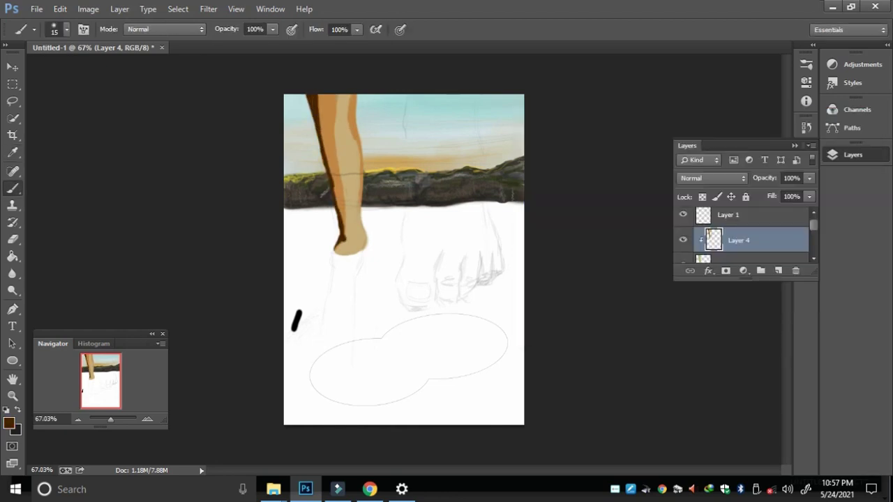
{"action": "left_click_drag", "start_coordinate": [356, 95], "coordinate": [356, 111]}
{"action": "key", "text": "ctrl+e"}
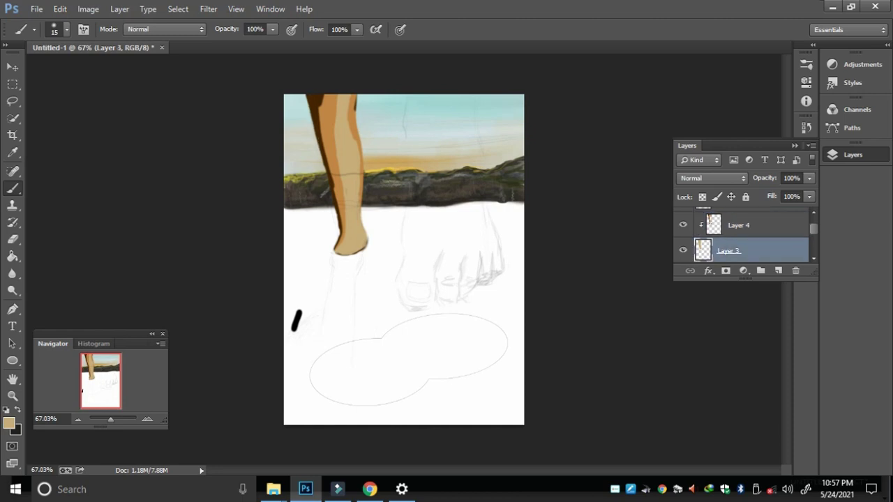
- Duplicate the leg layer, switch to a textured 22 px brush, and sample the leg's tan
{"action": "key", "text": "ctrl+j"}
{"action": "key", "text": "F5"}
{"action": "left_click", "coordinate": [693, 159]}
{"action": "key", "text": "F5"}
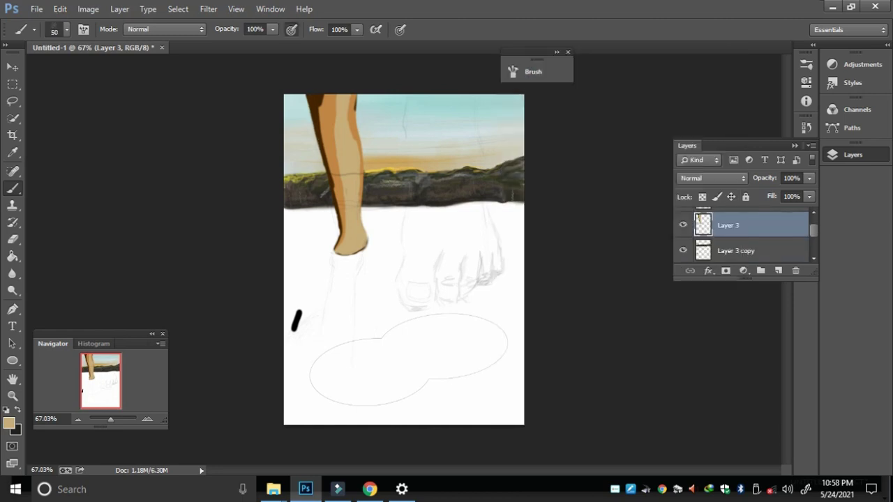
{"action": "left_click_drag", "start_coordinate": [530, 53], "coordinate": [636, 57]}
{"action": "left_click", "coordinate": [321, 112], "text": "alt"}
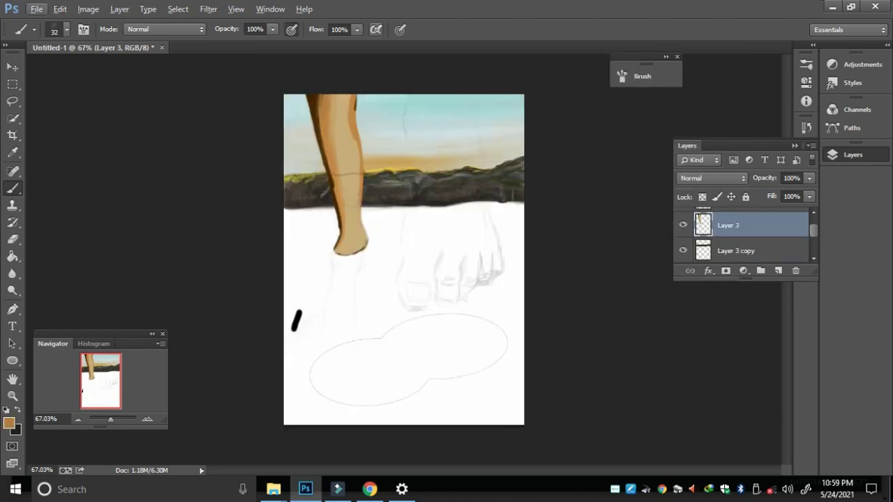
{"action": "key", "text": "bracketleft"}
{"action": "left_click", "coordinate": [348, 121], "text": "alt"}
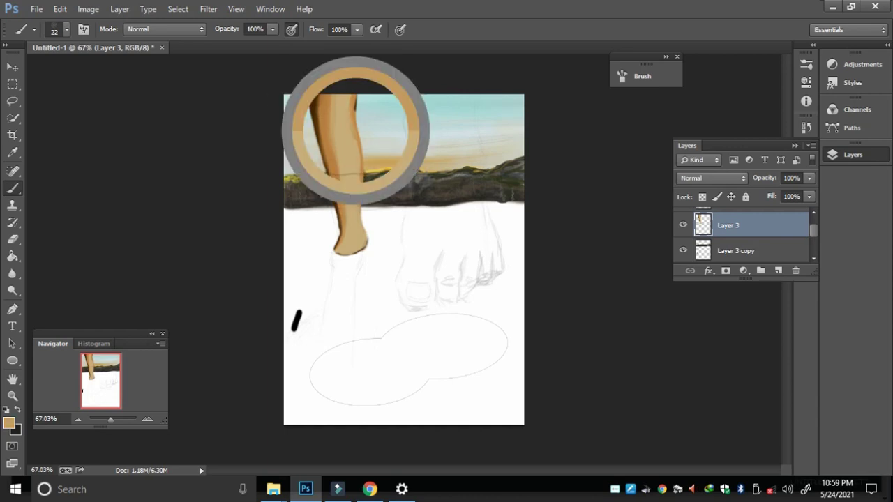
- Add a layer clipped to the leg and sample a light cream skin tone from it
{"action": "key", "text": "ctrl+alt+shift+n"}
{"action": "key", "text": "ctrl+alt+g"}
{"action": "left_click", "coordinate": [321, 101], "text": "alt"}
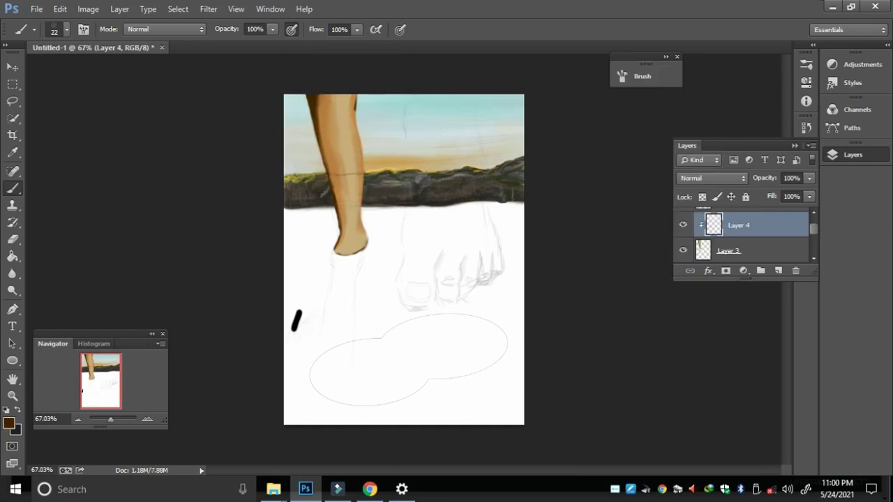
{"action": "left_click", "coordinate": [349, 158], "text": "alt"}
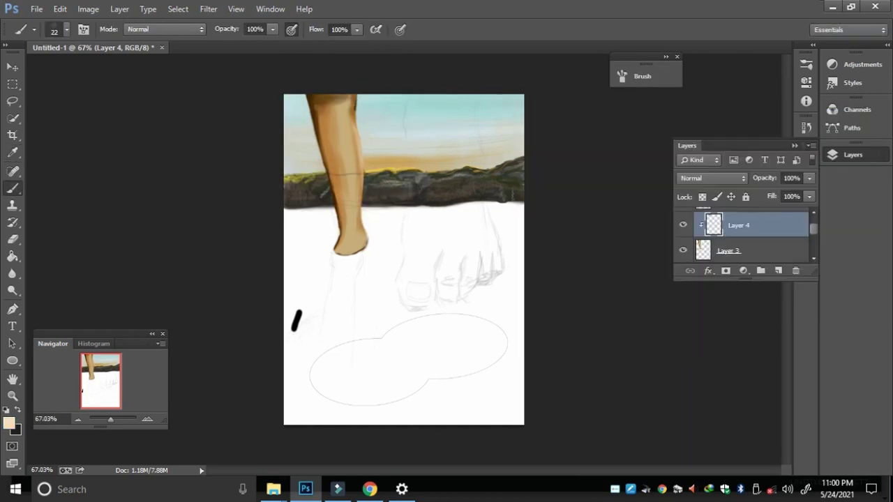
{"action": "key", "text": "ctrl+shift+alt+n"}
- Paint the right foot's base in tan on Layer 5 and lighten the upper leg
{"action": "mouse_move", "coordinate": [413, 94]}
{"action": "left_mouse_down"}
{"action": "mouse_move", "coordinate": [402, 299]}
{"action": "mouse_move", "coordinate": [481, 264]}
{"action": "mouse_move", "coordinate": [481, 168]}
{"action": "mouse_move", "coordinate": [472, 97]}
{"action": "mouse_move", "coordinate": [425, 146]}
{"action": "mouse_move", "coordinate": [415, 258]}
{"action": "left_mouse_up"}
{"action": "left_click_drag", "start_coordinate": [481, 175], "coordinate": [461, 293]}
{"action": "left_click_drag", "start_coordinate": [418, 216], "coordinate": [439, 300]}
{"action": "key", "text": "i"}
{"action": "left_click", "coordinate": [9, 422]}
{"action": "key", "text": "Escape"}
{"action": "key", "text": "b"}
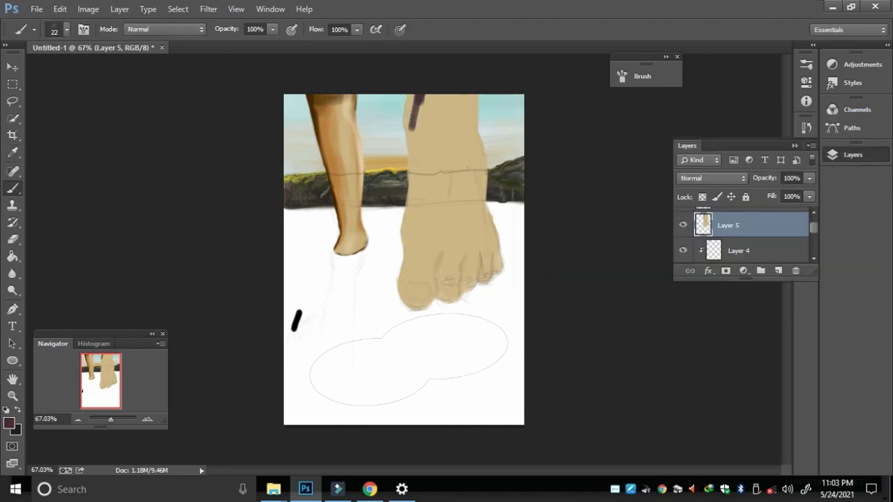
{"action": "left_click", "coordinate": [9, 422]}
{"action": "key", "text": "Return"}
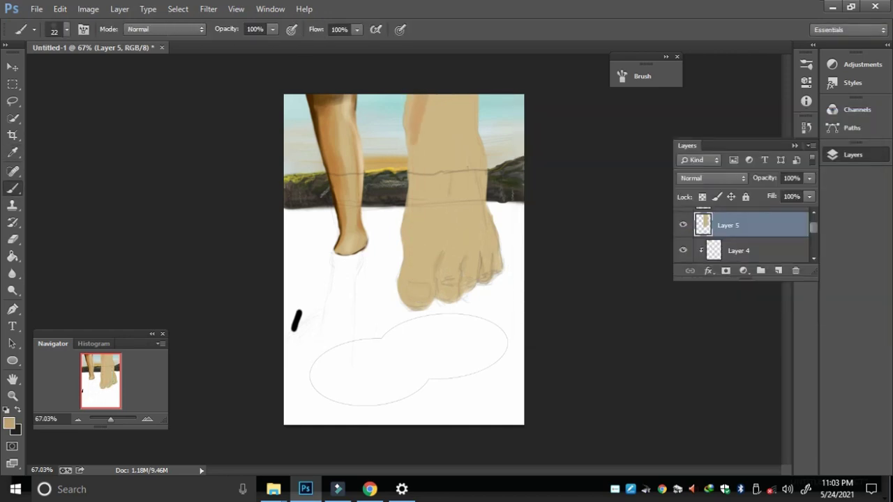
- Add clipped Layer 6 and shade the middle of the foot and the gaps between the toes
{"action": "key", "text": "ctrl+alt+shift+n"}
{"action": "key", "text": "ctrl+alt+g"}
{"action": "mouse_move", "coordinate": [410, 261]}
{"action": "left_mouse_down"}
{"action": "mouse_move", "coordinate": [410, 291]}
{"action": "mouse_move", "coordinate": [410, 95]}
{"action": "left_mouse_up"}
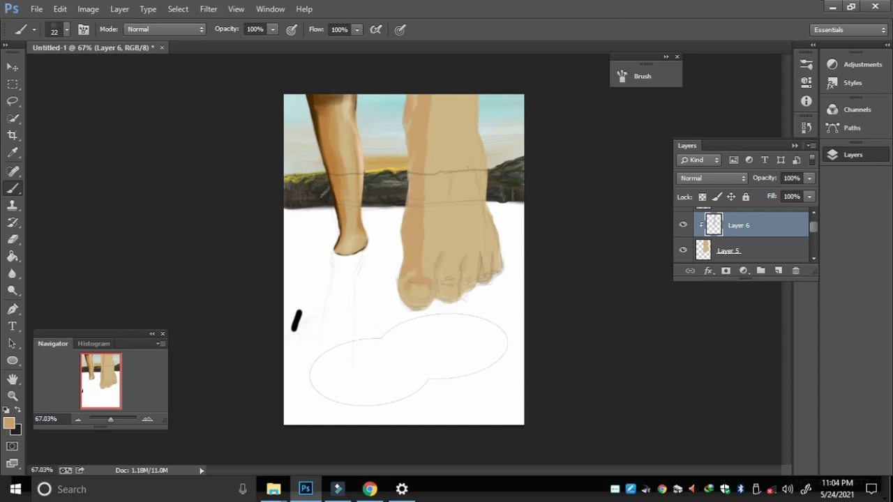
{"action": "left_click_drag", "start_coordinate": [442, 246], "coordinate": [450, 299]}
{"action": "mouse_move", "coordinate": [443, 230]}
{"action": "left_mouse_down"}
{"action": "mouse_move", "coordinate": [443, 276]}
{"action": "mouse_move", "coordinate": [463, 291]}
{"action": "left_mouse_up"}
{"action": "key", "text": "bracketleft"}
{"action": "left_click_drag", "start_coordinate": [487, 258], "coordinate": [468, 285]}
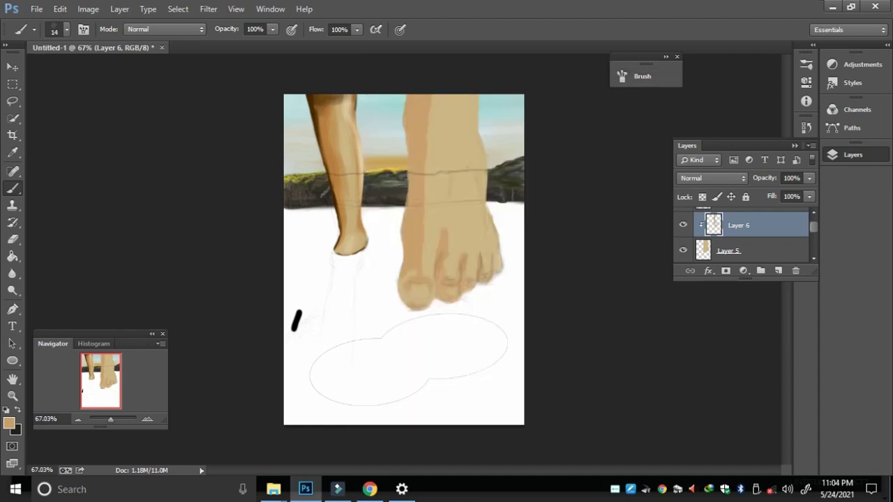
{"action": "key", "text": "alt+bracketleft"}
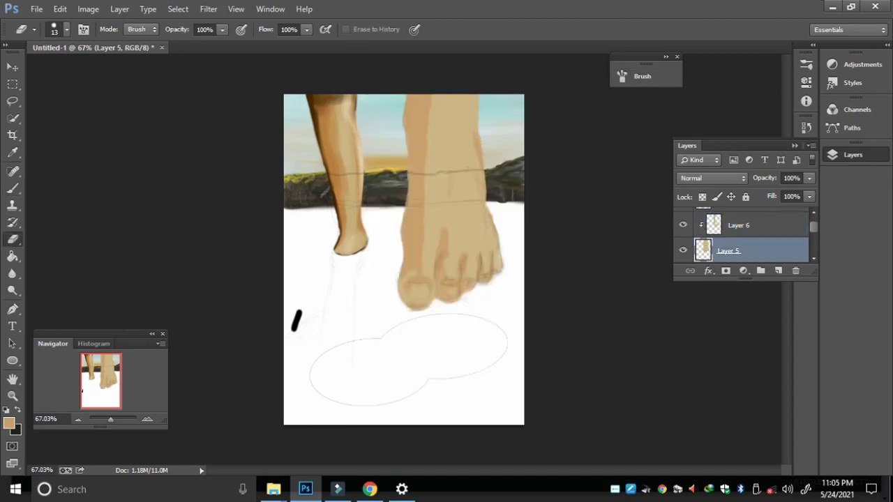
{"action": "key", "text": "alt+bracketright"}
{"action": "key", "text": "bracketleft"}
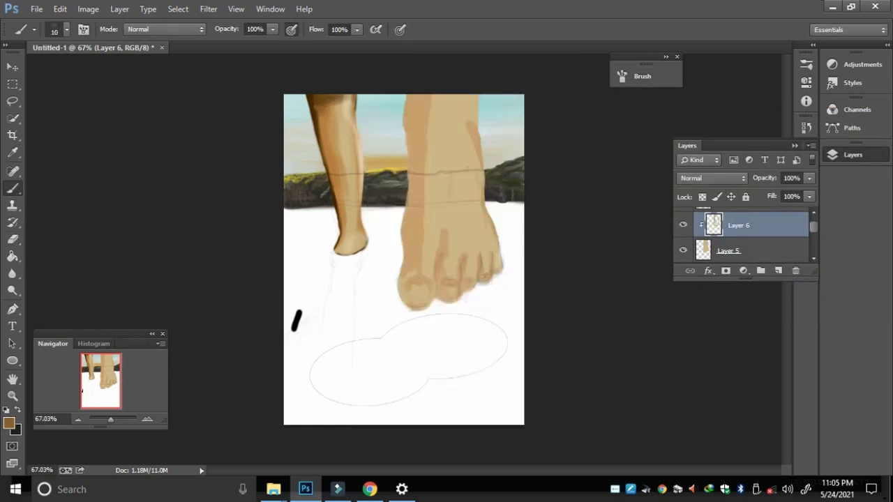
{"action": "mouse_move", "coordinate": [437, 247]}
{"action": "left_mouse_down"}
{"action": "mouse_move", "coordinate": [441, 295]}
{"action": "mouse_move", "coordinate": [453, 300]}
{"action": "mouse_move", "coordinate": [456, 285]}
{"action": "left_mouse_up"}
{"action": "left_click_drag", "start_coordinate": [465, 258], "coordinate": [460, 288]}
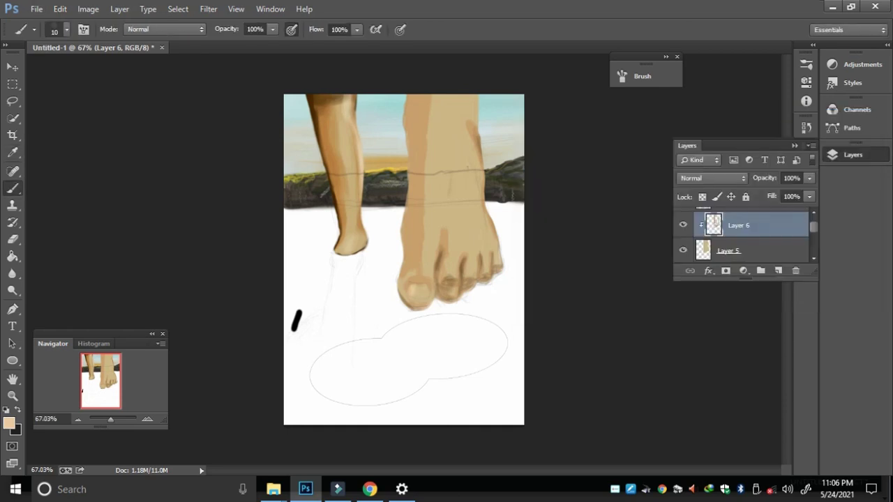
- Paint white and beige highlights on the big toe, the foot and the ankle
{"action": "key", "text": "x"}
{"action": "left_click_drag", "start_coordinate": [414, 286], "coordinate": [426, 297]}
{"action": "key", "text": "bracketleft"}
{"action": "key", "text": "bracketleft"}
{"action": "key", "text": "bracketleft"}
{"action": "left_click", "coordinate": [10, 423]}
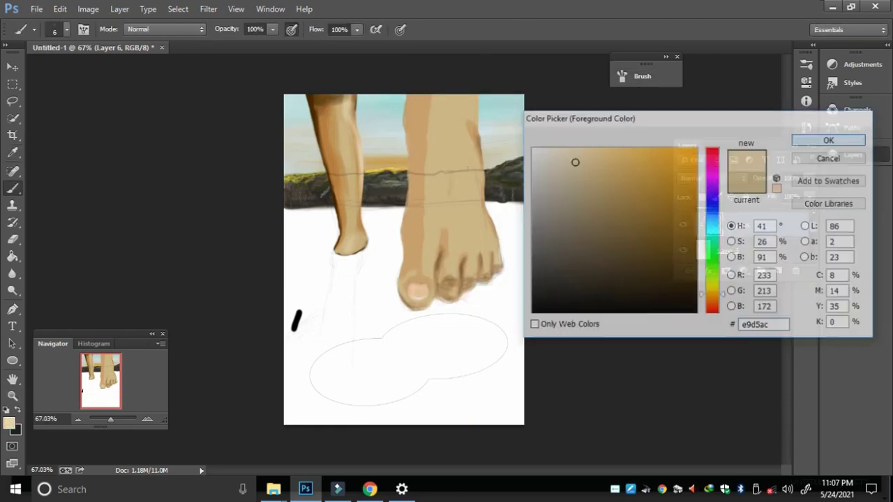
{"action": "key", "text": "Return"}
{"action": "left_click_drag", "start_coordinate": [428, 250], "coordinate": [427, 276]}
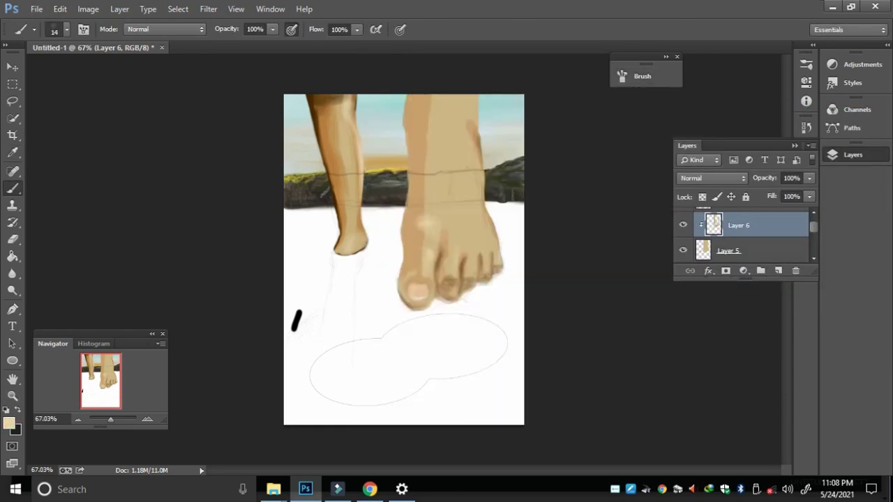
{"action": "left_click_drag", "start_coordinate": [472, 142], "coordinate": [477, 171]}
{"action": "key", "text": "x"}
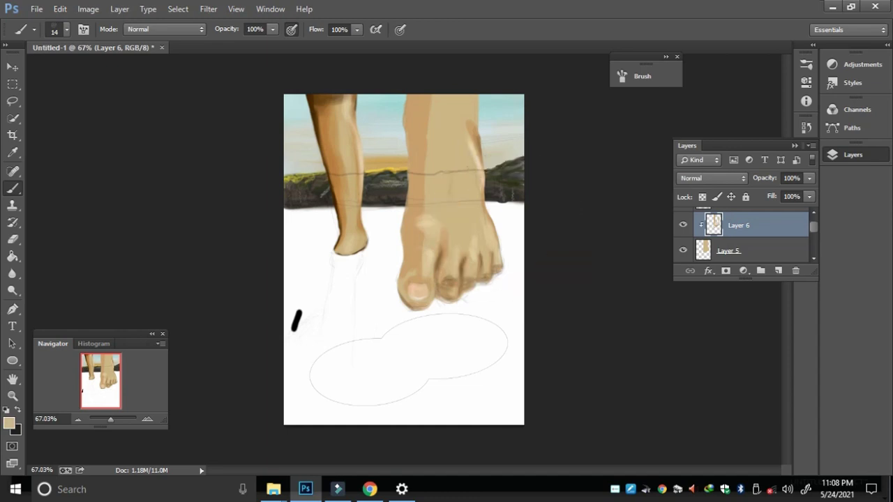
- Set a dark brown colour with a 4 px brush, then a 15 px brush sampling a light toe tone
{"action": "left_click", "coordinate": [9, 422]}
{"action": "key", "text": "Return"}
{"action": "key", "text": "["}
{"action": "key", "text": "["}
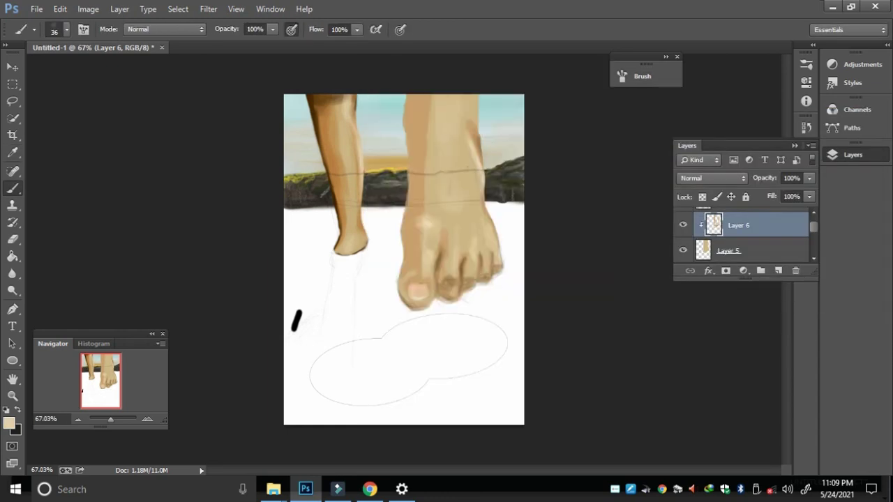
{"action": "left_click", "coordinate": [642, 76]}
{"action": "left_click_drag", "start_coordinate": [471, 203], "coordinate": [467, 203]}
{"action": "left_click", "coordinate": [409, 115]}
{"action": "left_click", "coordinate": [9, 422]}
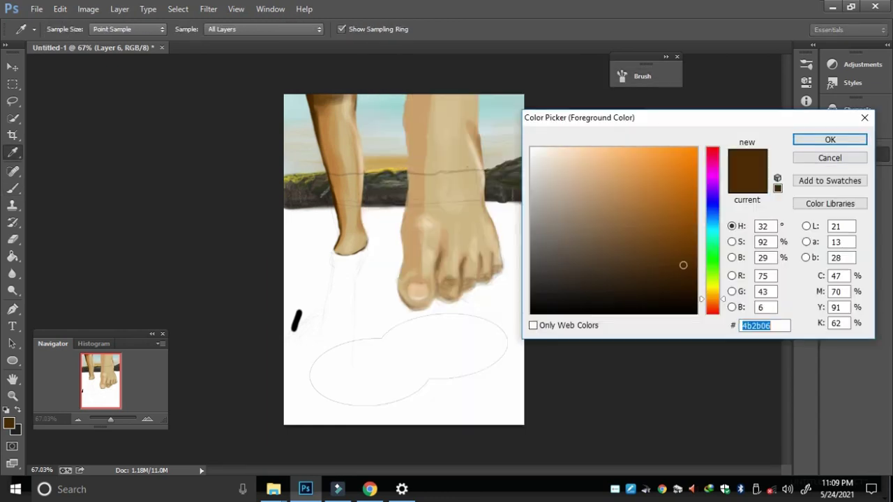
{"action": "key", "text": "Return"}
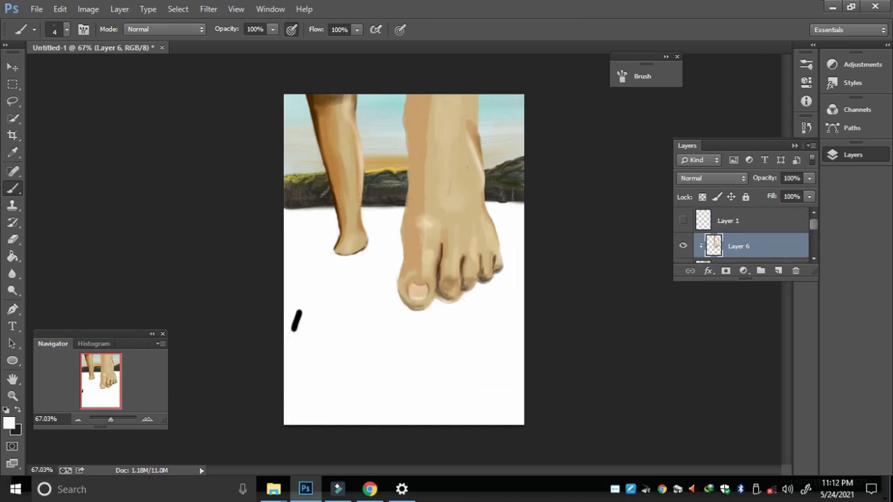
{"action": "left_click", "coordinate": [641, 76]}
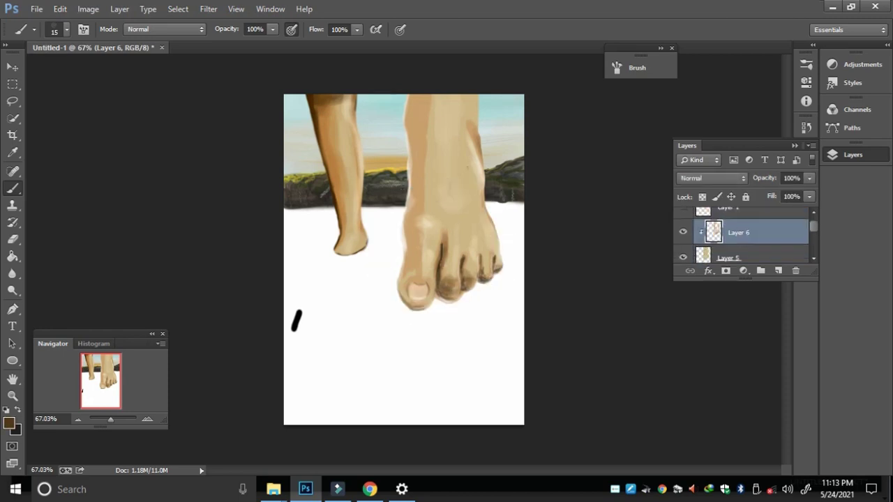
{"action": "left_click", "coordinate": [451, 265], "text": "alt"}
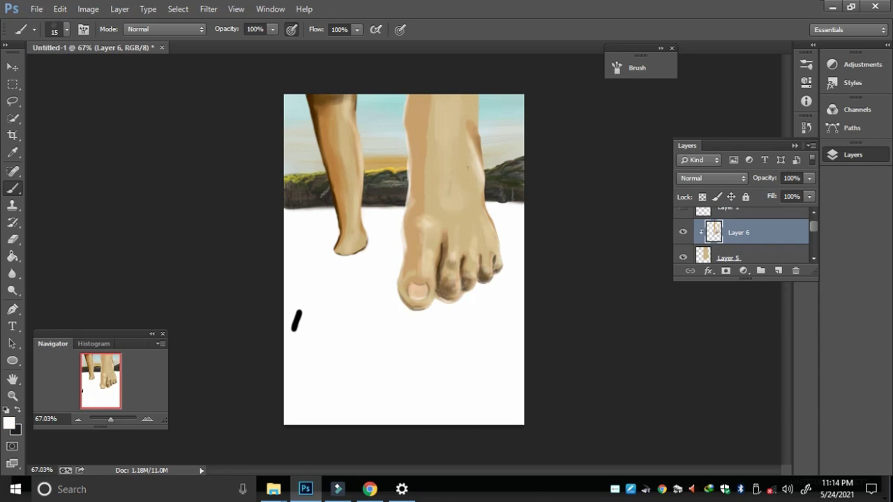
- Switch between the foot's base and shading layers, resetting colours to black and white and adjusting brush size
{"action": "key", "text": "alt+bracketleft"}
{"action": "key", "text": "F5"}
{"action": "key", "text": "F5"}
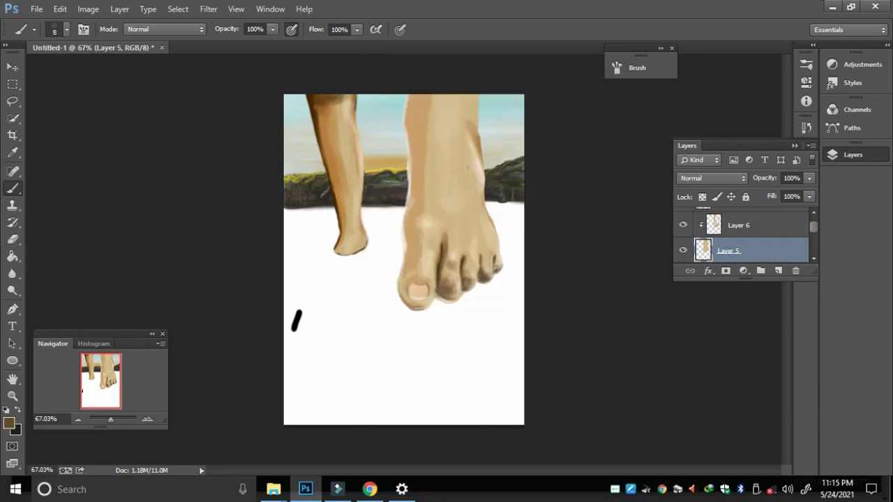
{"action": "key", "text": "d"}
{"action": "key", "text": "F5"}
{"action": "key", "text": "F5"}
{"action": "key", "text": "bracketleft"}
{"action": "key", "text": "alt+bracketright"}
{"action": "scroll", "coordinate": [743, 233], "scroll_direction": "down", "scroll_amount": 1}
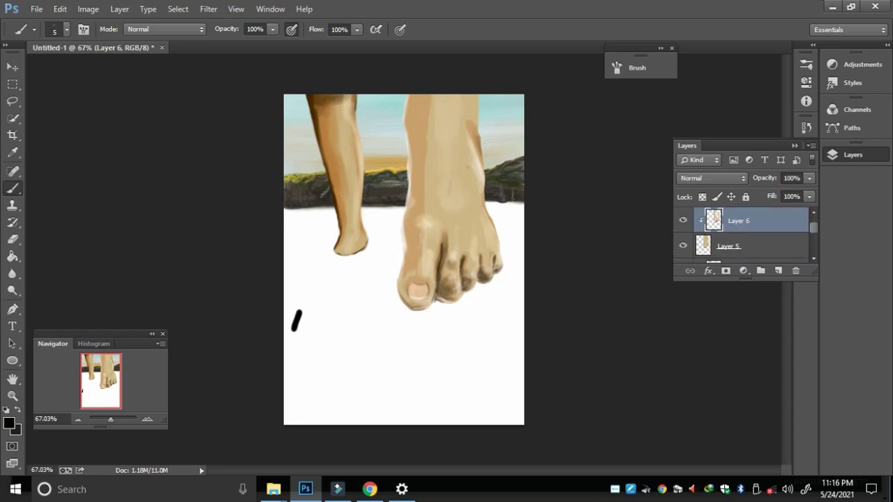
{"action": "key", "text": "alt+shift+c"}
{"action": "key", "text": "Escape"}
{"action": "key", "text": "x"}
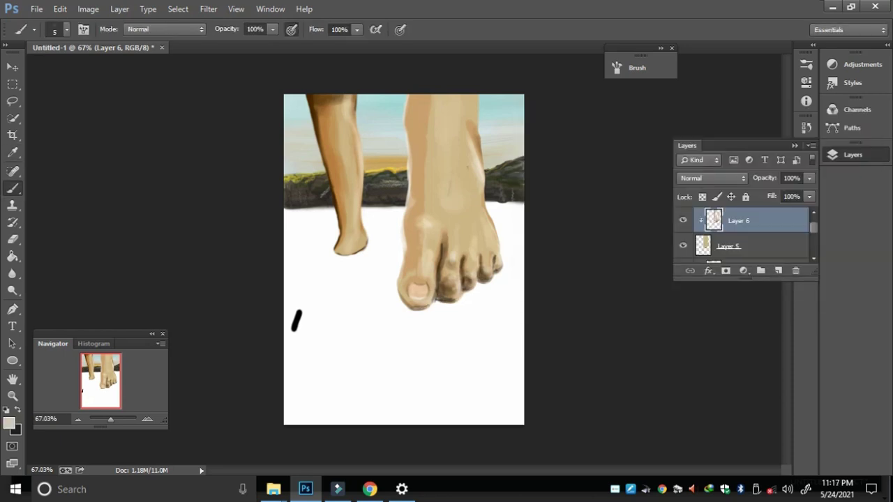
{"action": "key", "text": "alt+bracketleft"}
{"action": "scroll", "coordinate": [438, 305], "scroll_direction": "up", "scroll_amount": 5}
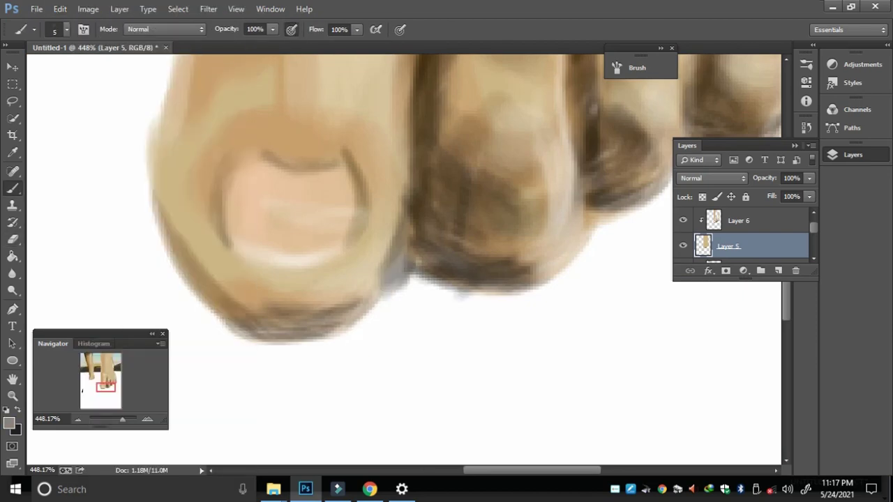
- Paint a white water drop hanging beneath the big toe
{"action": "mouse_move", "coordinate": [466, 296]}
{"action": "left_mouse_down"}
{"action": "mouse_move", "coordinate": [451, 343]}
{"action": "mouse_move", "coordinate": [496, 328]}
{"action": "mouse_move", "coordinate": [475, 359]}
{"action": "left_mouse_up"}
{"action": "key", "text": "x"}
{"action": "left_click_drag", "start_coordinate": [464, 314], "coordinate": [470, 349]}
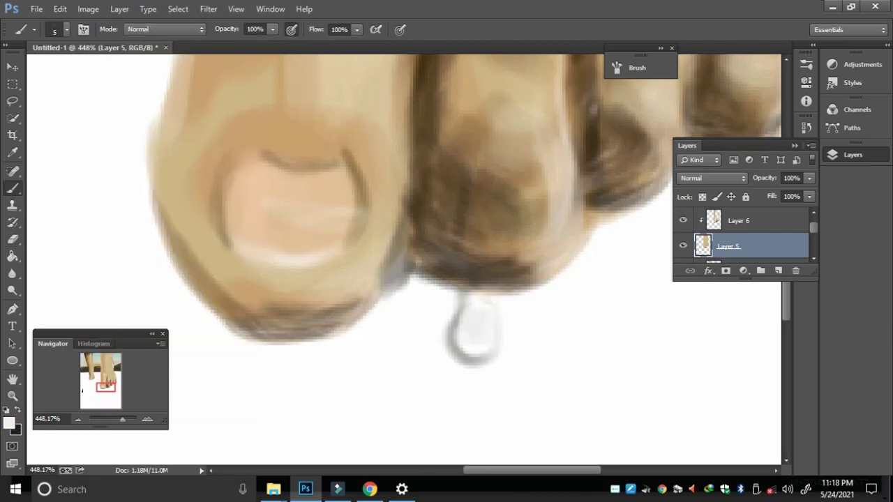
{"action": "left_click", "coordinate": [488, 307], "text": "alt"}
{"action": "key", "text": "ctrl+0"}
- Sample lighter skin tones and enable Transfer on an 8 px brush
{"action": "key", "text": "alt+bracketright"}
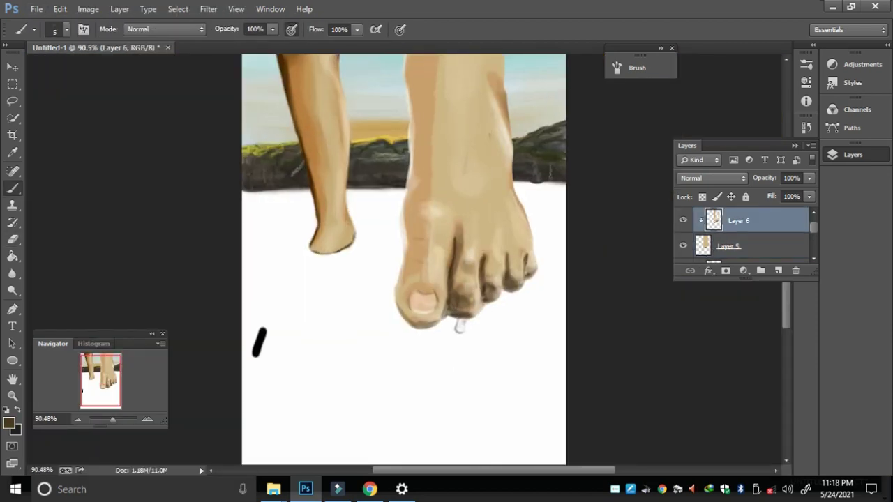
{"action": "left_click", "coordinate": [478, 226], "text": "alt"}
{"action": "left_click", "coordinate": [512, 183], "text": "alt"}
{"action": "key", "text": "bracketright"}
{"action": "key", "text": "bracketright"}
{"action": "key", "text": "bracketright"}
{"action": "key", "text": "F5"}
{"action": "left_click_drag", "start_coordinate": [418, 58], "coordinate": [127, 118]}
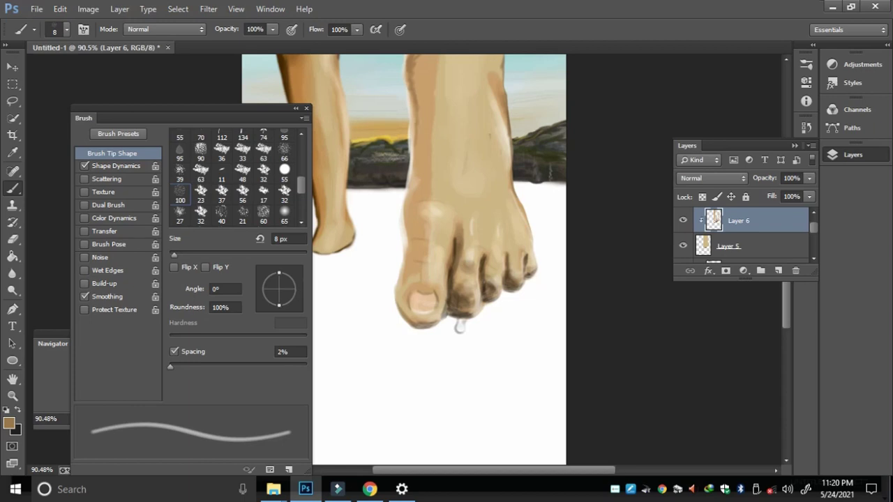
{"action": "left_click", "coordinate": [414, 172], "text": "alt"}
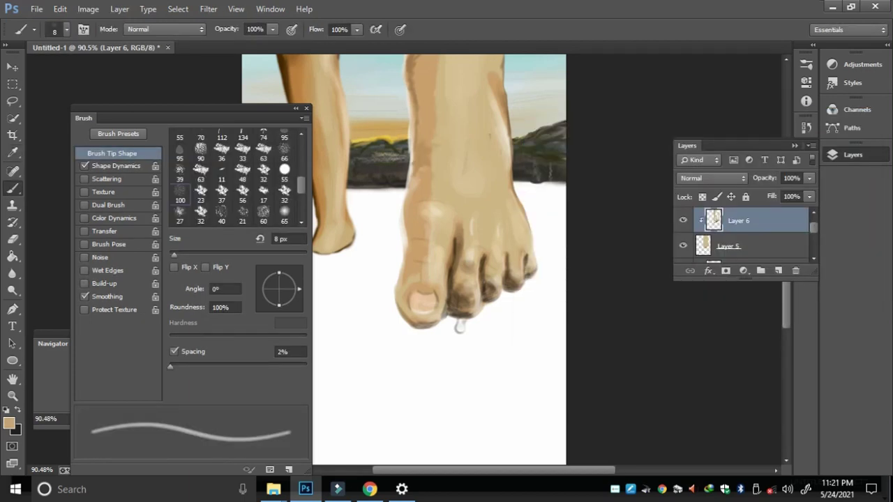
{"action": "left_click_drag", "start_coordinate": [140, 118], "coordinate": [70, 123]}
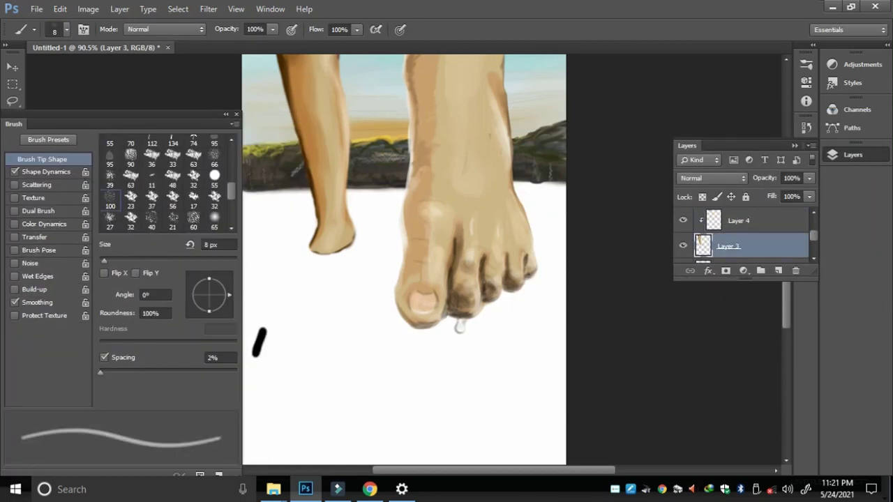
{"action": "left_click", "coordinate": [15, 237]}
- Select the left leg layer, stamp a merged copy of all visible layers, and darken the upper leg edge
{"action": "left_click", "coordinate": [448, 109], "text": "ctrl"}
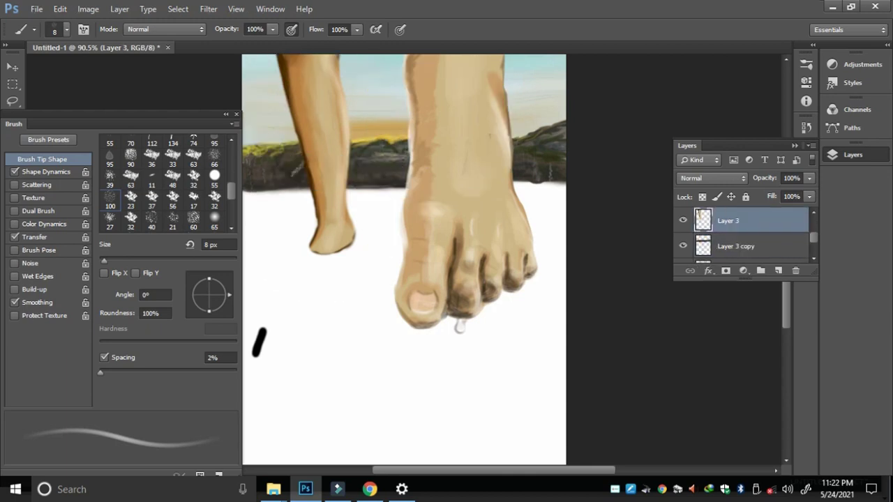
{"action": "key", "text": "ctrl+shift+alt+e"}
{"action": "left_click_drag", "start_coordinate": [409, 59], "coordinate": [412, 99]}
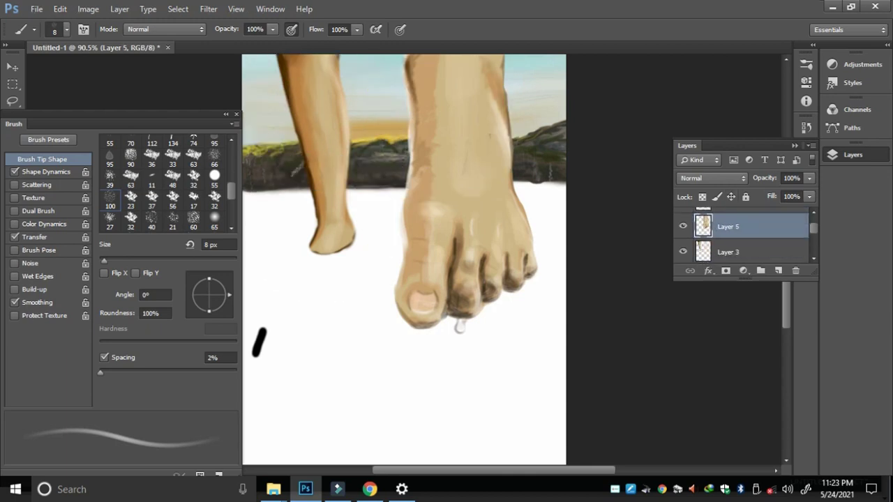
- Commit the transform and stretch the lower leg copy downward
{"action": "scroll", "coordinate": [743, 233], "scroll_direction": "up", "scroll_amount": 1}
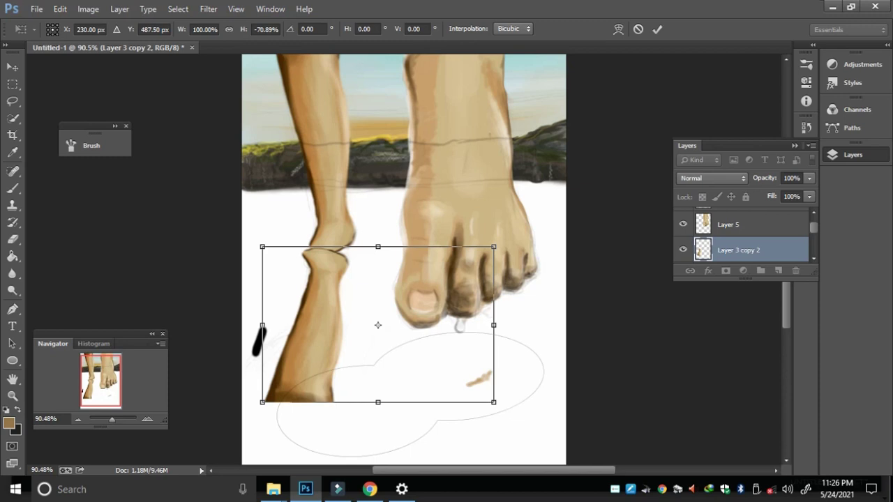
{"action": "key", "text": "Return"}
{"action": "key", "text": "ctrl+t"}
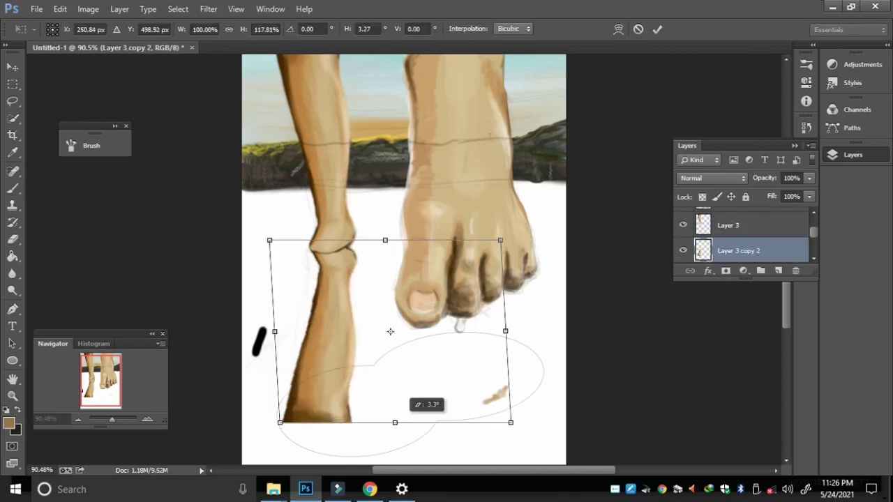
{"action": "left_click_drag", "start_coordinate": [378, 402], "coordinate": [377, 435]}
{"action": "key", "text": "Return"}
- Add a layer mask to the leg copy and fade its lower part into the water with a soft black brush
{"action": "left_click", "coordinate": [806, 64]}
{"action": "left_click", "coordinate": [725, 271]}
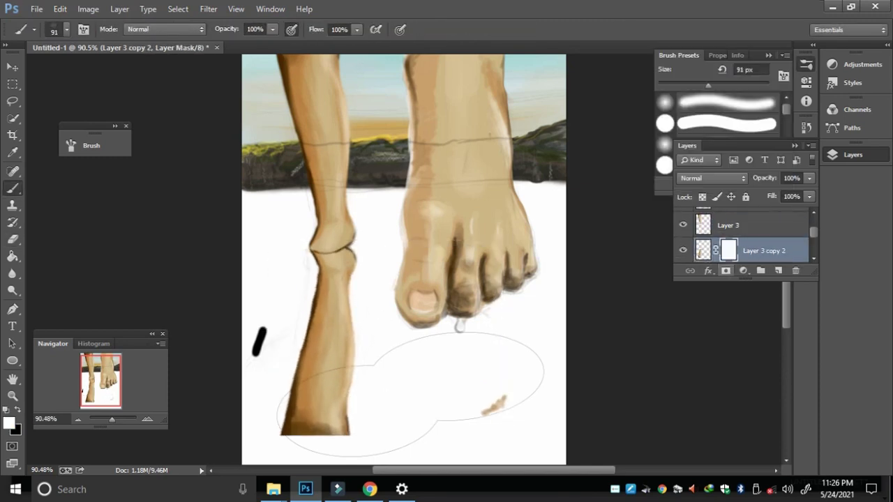
{"action": "key", "text": "d"}
{"action": "mouse_move", "coordinate": [283, 420]}
{"action": "left_mouse_down"}
{"action": "mouse_move", "coordinate": [348, 420]}
{"action": "mouse_move", "coordinate": [307, 328]}
{"action": "left_mouse_up"}
{"action": "left_click_drag", "start_coordinate": [286, 391], "coordinate": [348, 425]}
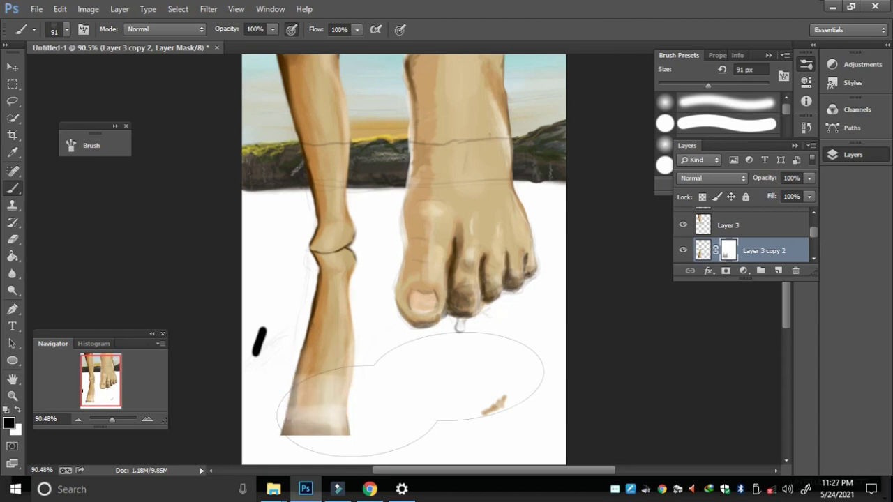
{"action": "left_click_drag", "start_coordinate": [306, 363], "coordinate": [343, 307]}
{"action": "mouse_move", "coordinate": [344, 370]}
{"action": "left_mouse_down"}
{"action": "mouse_move", "coordinate": [314, 251]}
{"action": "mouse_move", "coordinate": [300, 425]}
{"action": "left_mouse_up"}
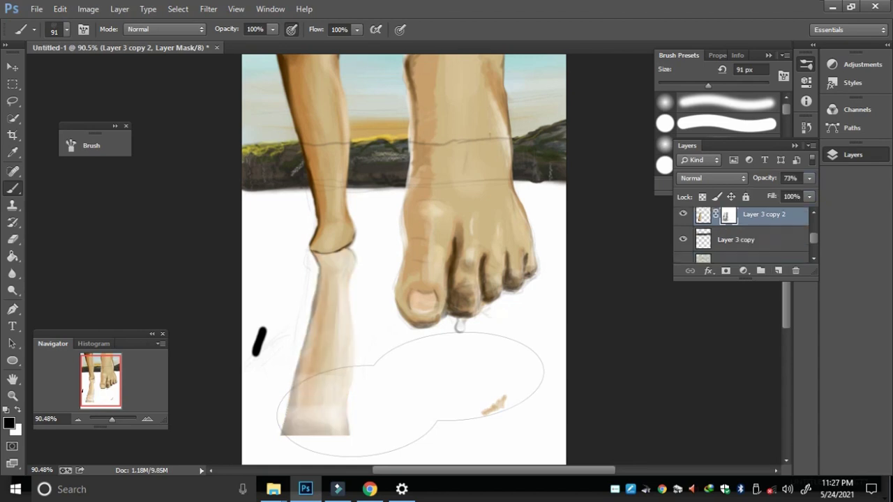
- Add a new empty layer and choose a light blue foreground colour
{"action": "left_click", "coordinate": [777, 271]}
{"action": "left_click", "coordinate": [419, 293], "text": "alt"}
{"action": "left_click", "coordinate": [9, 424]}
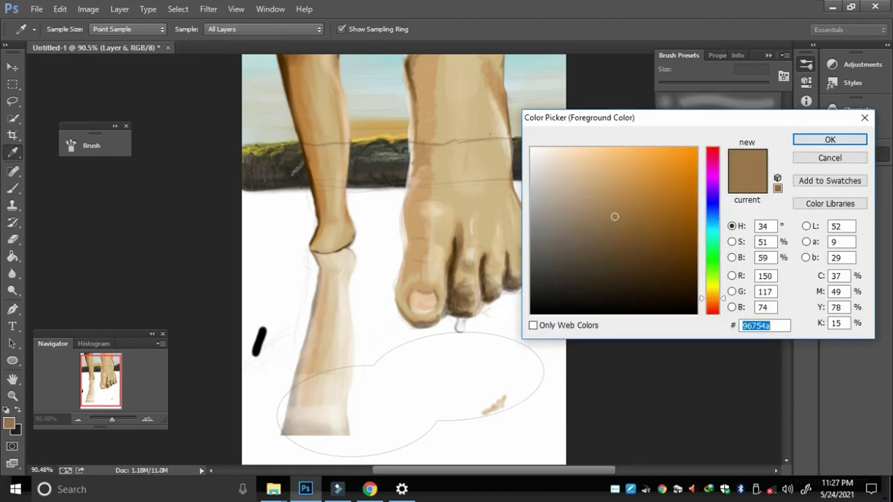
{"action": "left_click", "coordinate": [574, 149]}
- Fill the new layer light blue and paint the lower canvas light grey
{"action": "left_click", "coordinate": [827, 138]}
{"action": "key", "text": "alt+BackSpace"}
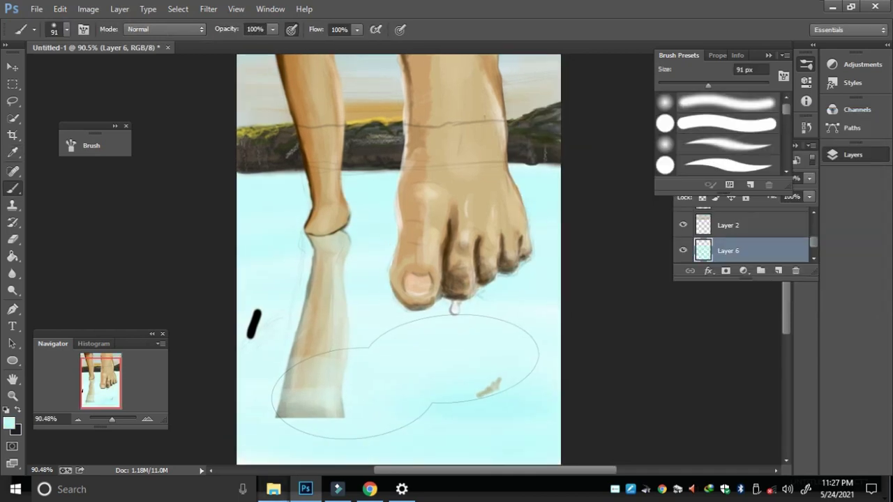
{"action": "left_click", "coordinate": [9, 423]}
{"action": "left_click", "coordinate": [540, 161]}
{"action": "left_click", "coordinate": [816, 137]}
{"action": "left_click_drag", "start_coordinate": [383, 320], "coordinate": [551, 300]}
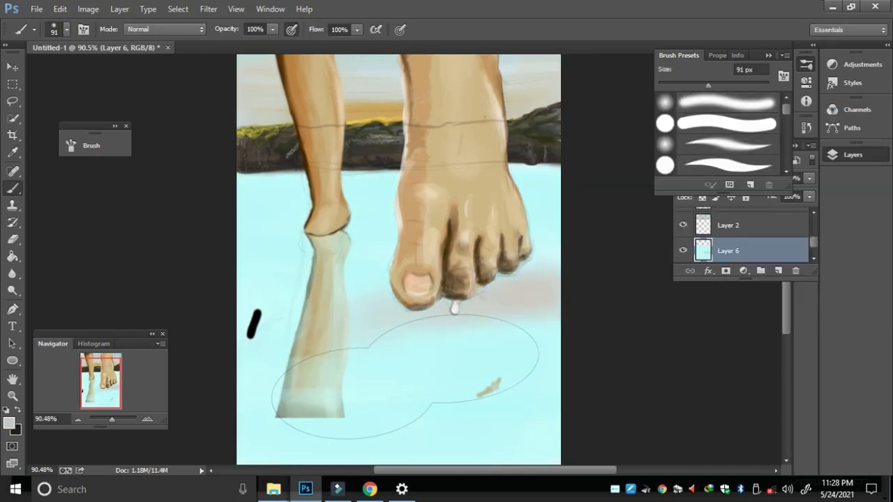
{"action": "left_click_drag", "start_coordinate": [251, 376], "coordinate": [551, 362]}
{"action": "left_click_drag", "start_coordinate": [251, 432], "coordinate": [551, 419]}
- Paint tan sand over the lower part of the canvas
{"action": "key", "text": "i"}
{"action": "left_click", "coordinate": [9, 424]}
{"action": "left_click", "coordinate": [583, 170]}
{"action": "left_click", "coordinate": [829, 140]}
{"action": "key", "text": "b"}
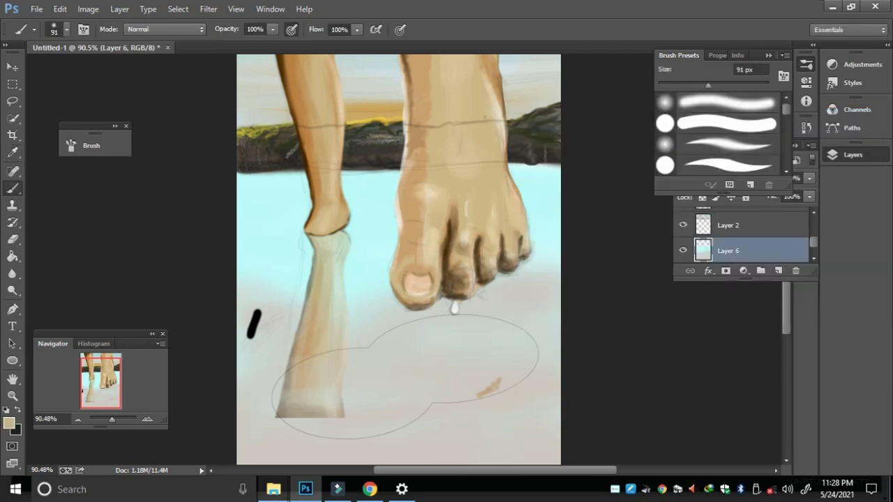
{"action": "left_click_drag", "start_coordinate": [411, 328], "coordinate": [495, 359]}
{"action": "left_click_drag", "start_coordinate": [240, 380], "coordinate": [433, 418]}
{"action": "left_click_drag", "start_coordinate": [363, 429], "coordinate": [558, 405]}
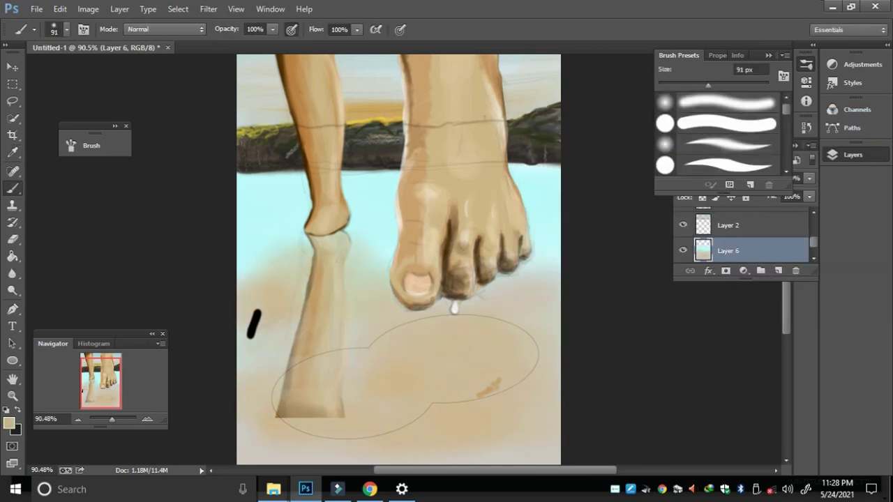
- Paint a dark shadow across the lower left and curved shadow marks on the sand
{"action": "key", "text": "x"}
{"action": "mouse_move", "coordinate": [411, 334]}
{"action": "left_mouse_down"}
{"action": "mouse_move", "coordinate": [244, 425]}
{"action": "mouse_move", "coordinate": [551, 307]}
{"action": "left_mouse_up"}
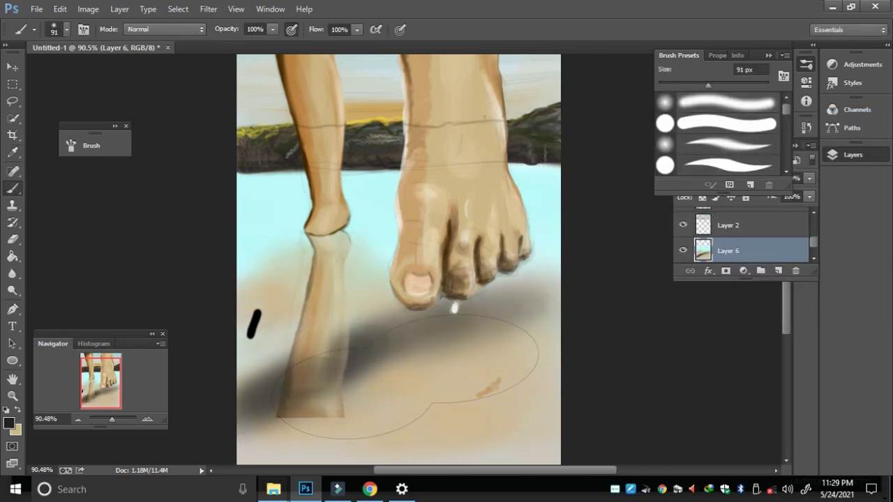
{"action": "left_click_drag", "start_coordinate": [382, 403], "coordinate": [520, 427]}
{"action": "left_click_drag", "start_coordinate": [492, 394], "coordinate": [526, 380]}
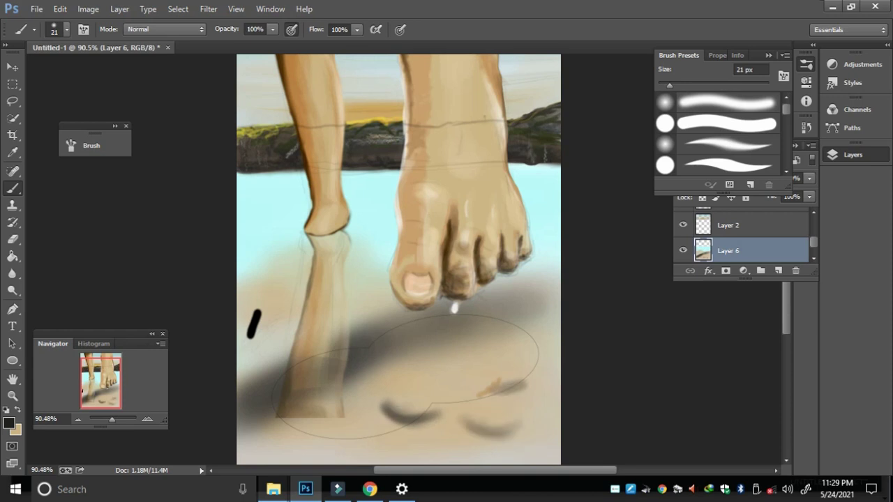
{"action": "key", "text": "e"}
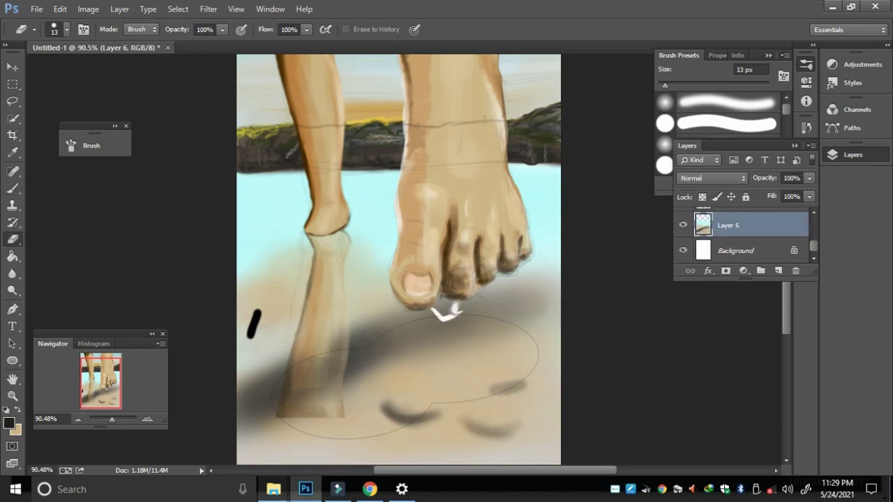
{"action": "left_click", "coordinate": [450, 311], "text": "alt"}
{"action": "key", "text": "Return"}
{"action": "key", "text": "b"}
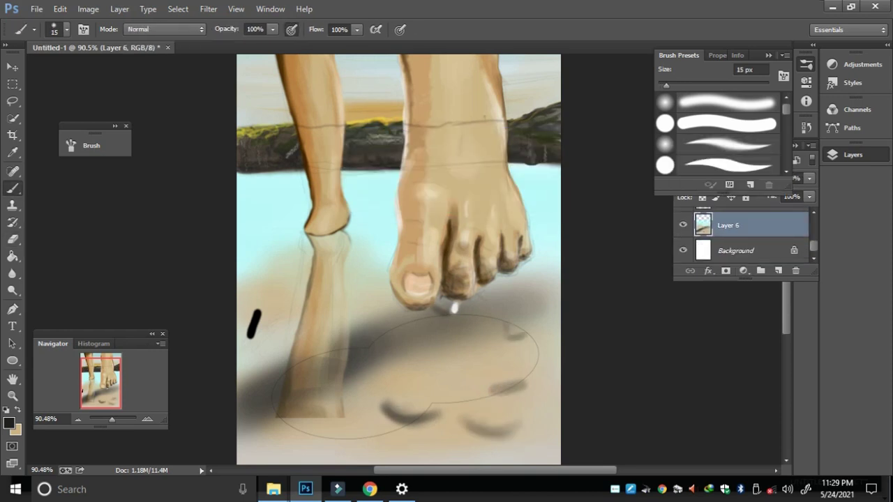
- Darken the curved shadow marks around the ripple area with six strokes
{"action": "left_click_drag", "start_coordinate": [503, 323], "coordinate": [527, 336]}
{"action": "left_click_drag", "start_coordinate": [490, 391], "coordinate": [522, 380]}
{"action": "left_click_drag", "start_coordinate": [468, 421], "coordinate": [508, 433]}
{"action": "left_click_drag", "start_coordinate": [385, 412], "coordinate": [422, 426]}
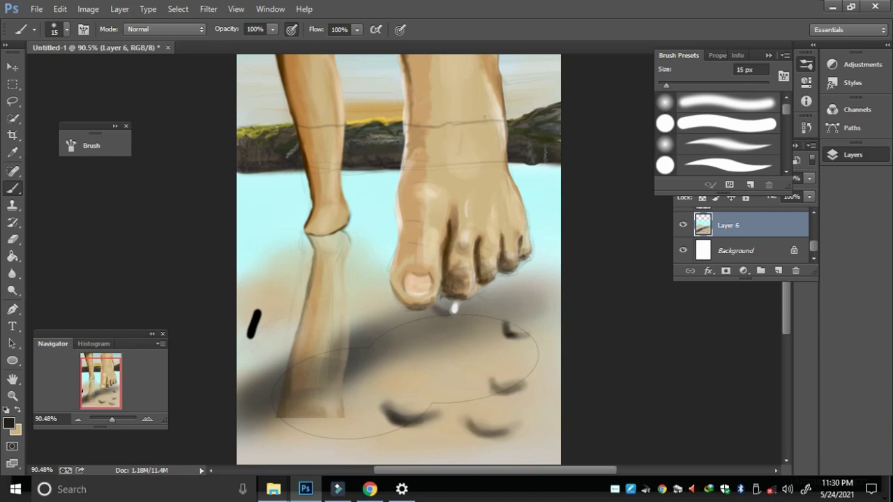
{"action": "left_click_drag", "start_coordinate": [492, 391], "coordinate": [519, 390]}
{"action": "left_click_drag", "start_coordinate": [469, 427], "coordinate": [491, 436]}
{"action": "key", "text": "bracketleft"}
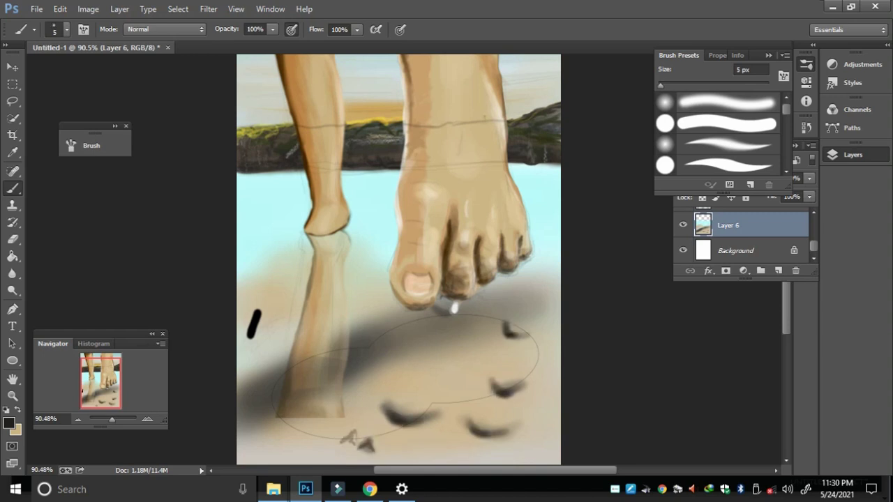
{"action": "left_click", "coordinate": [484, 401], "text": "alt"}
- Create Layer 7 with a test dot beside the leg, sample light cyan, and vary the brush between 65 and 5 px
{"action": "key", "text": "ctrl+shift+alt+n"}
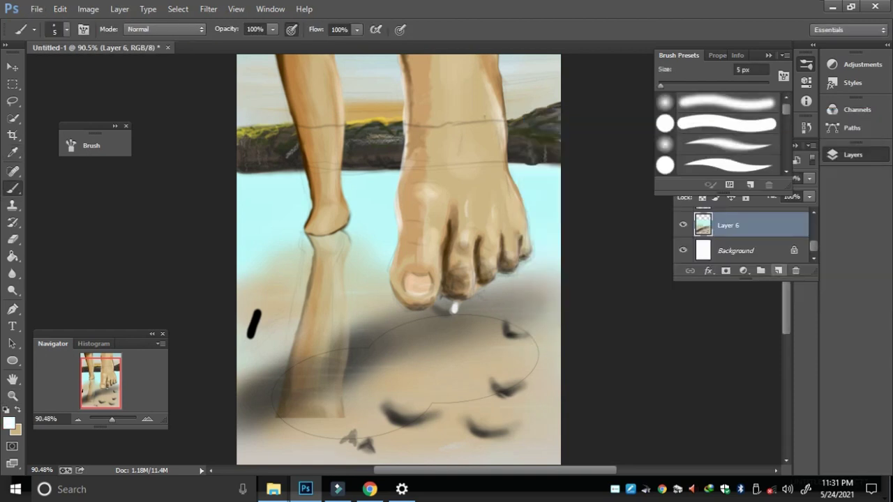
{"action": "left_click", "coordinate": [262, 243]}
{"action": "key", "text": "d"}
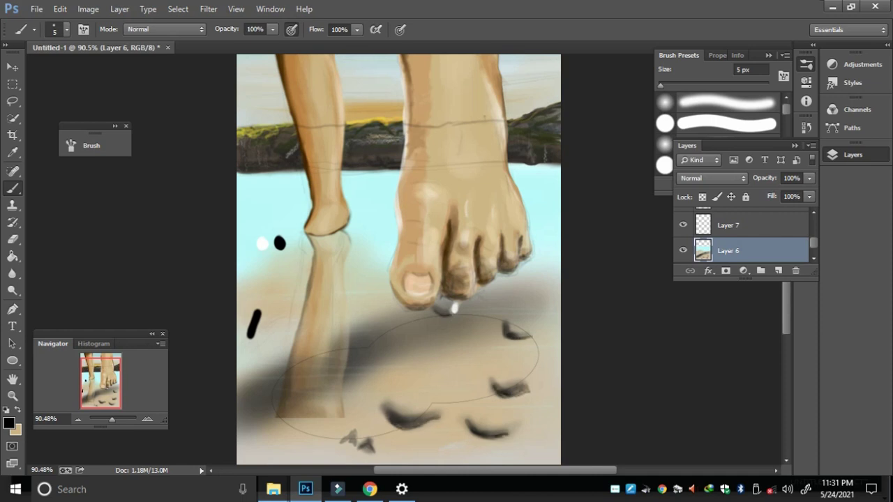
{"action": "key", "text": "x"}
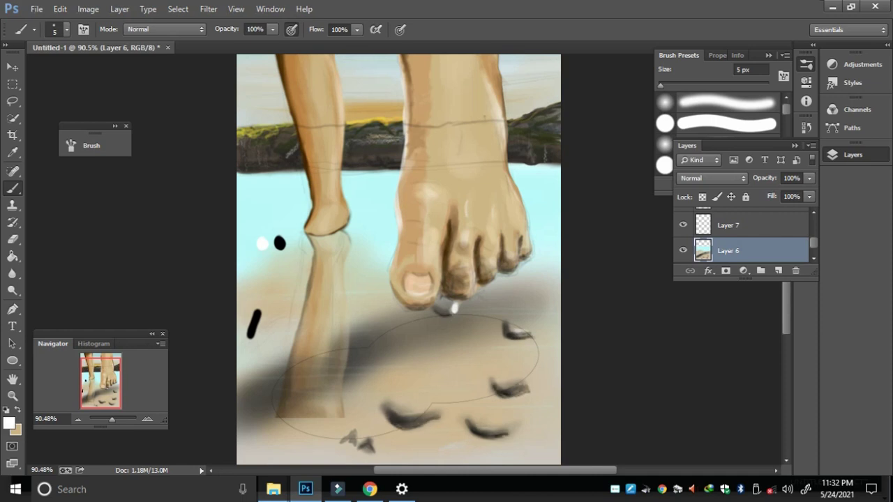
{"action": "left_click", "coordinate": [265, 202], "text": "alt"}
{"action": "left_click_drag", "start_coordinate": [659, 85], "coordinate": [693, 85]}
{"action": "key", "text": "F7"}
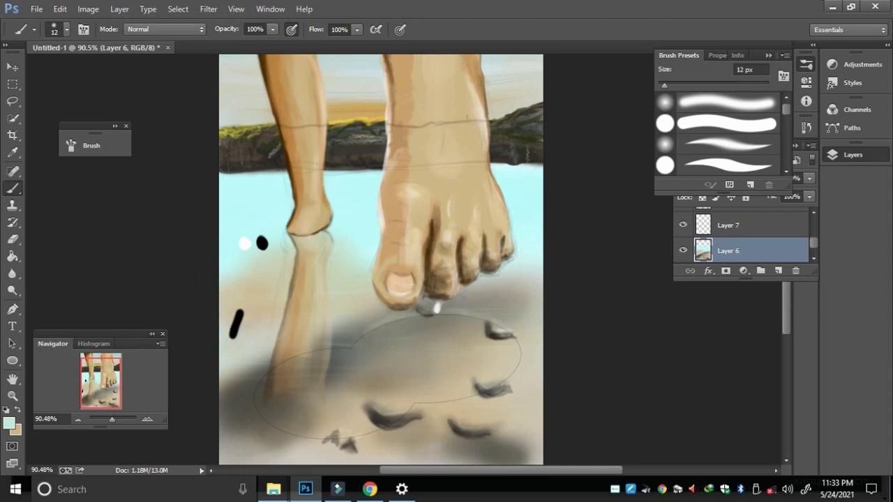
{"action": "key", "text": "bracketleft"}
{"action": "key", "text": "bracketleft"}
{"action": "key", "text": "bracketleft"}
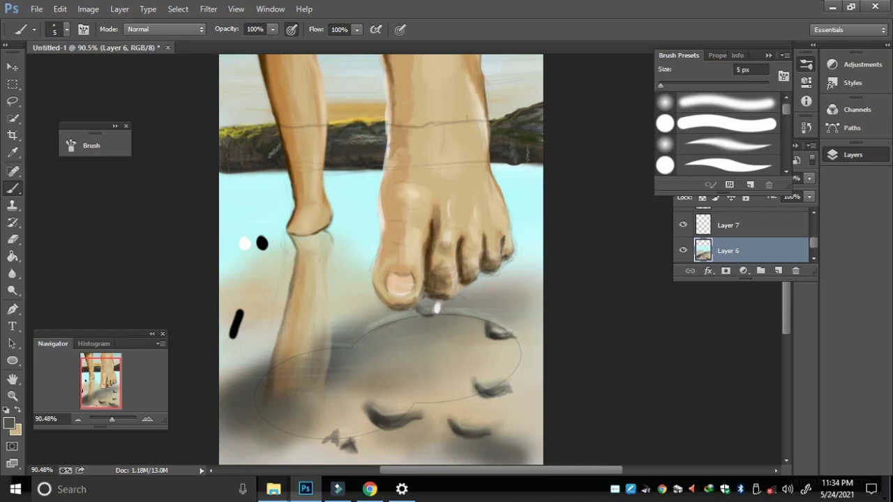
- Paint a faint light stroke on the sand, then add Layer 8 for ripples with white paint
{"action": "left_click_drag", "start_coordinate": [352, 357], "coordinate": [348, 375]}
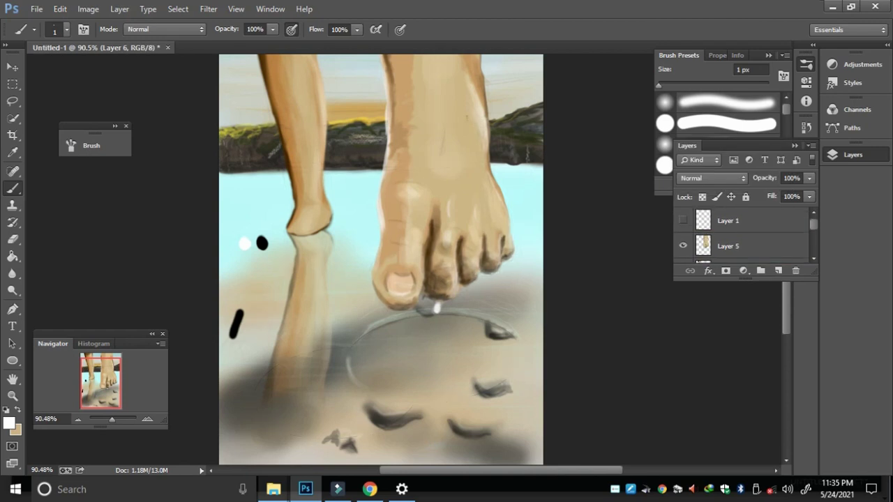
{"action": "key", "text": "bracketright"}
{"action": "key", "text": "bracketright"}
{"action": "key", "text": "bracketright"}
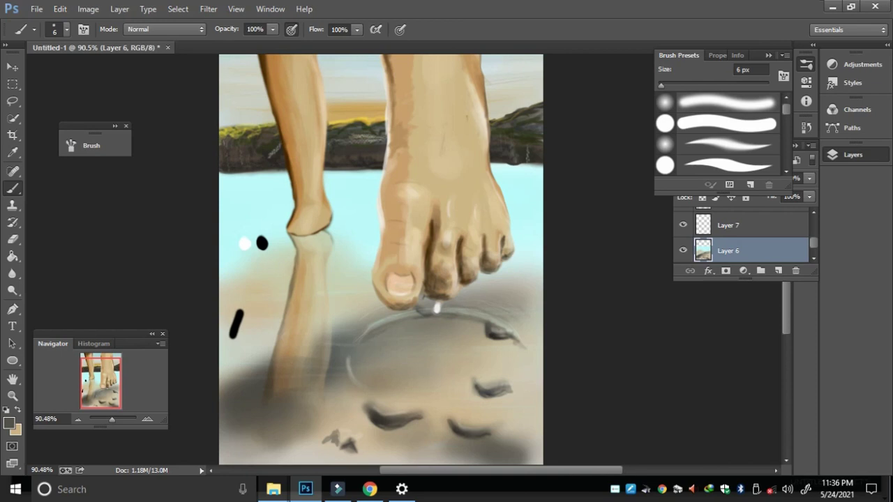
{"action": "key", "text": "ctrl+shift+alt+n"}
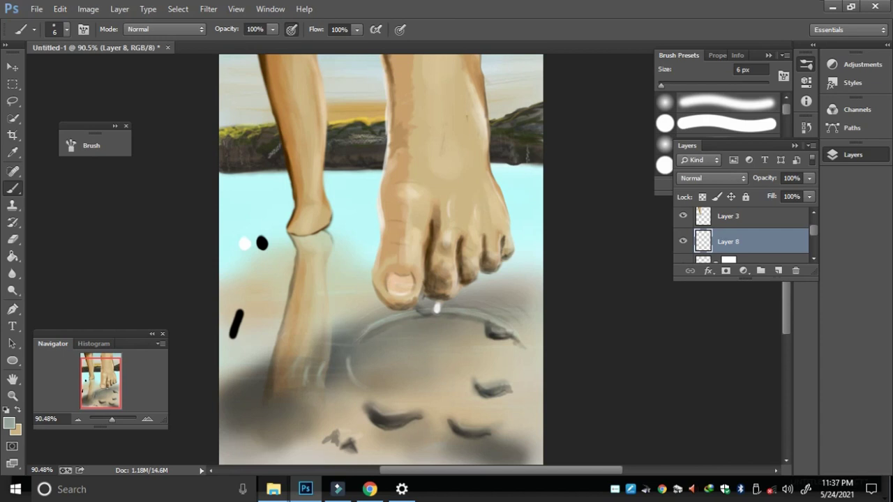
{"action": "left_click", "coordinate": [244, 243], "text": "alt"}
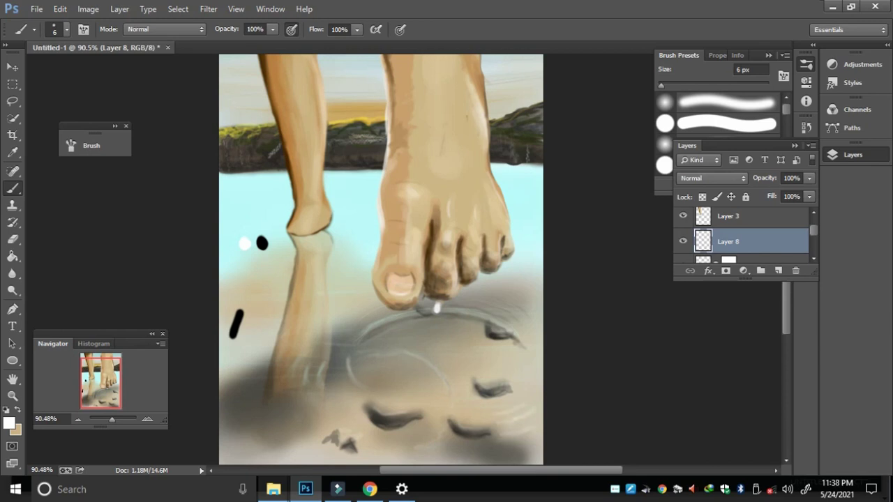
- Make Layer 6 active, swap the colours, and open the Brush panel via Window > Brush
{"action": "key", "text": "ctrl+e"}
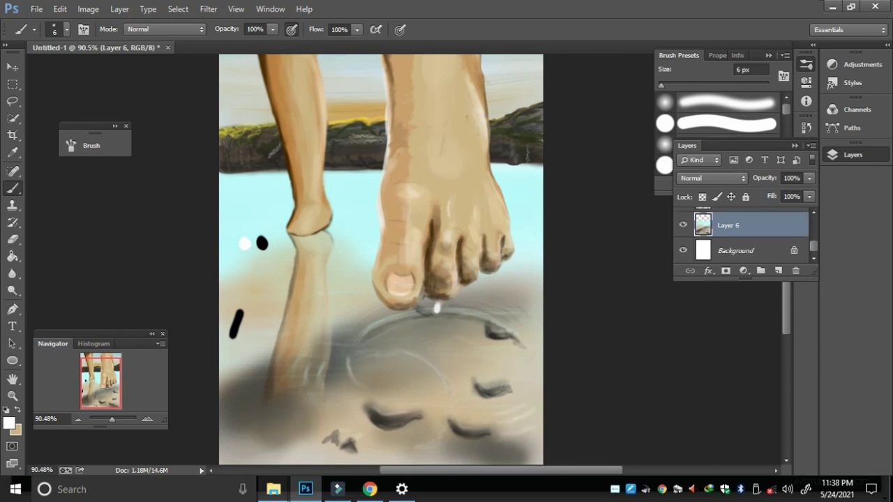
{"action": "key", "text": "x"}
{"action": "left_click", "coordinate": [270, 8]}
{"action": "left_click", "coordinate": [279, 115]}
- Choose a round brush tip, shrink it to 3 px and make Layer 5 active
{"action": "left_click_drag", "start_coordinate": [244, 107], "coordinate": [704, 77]}
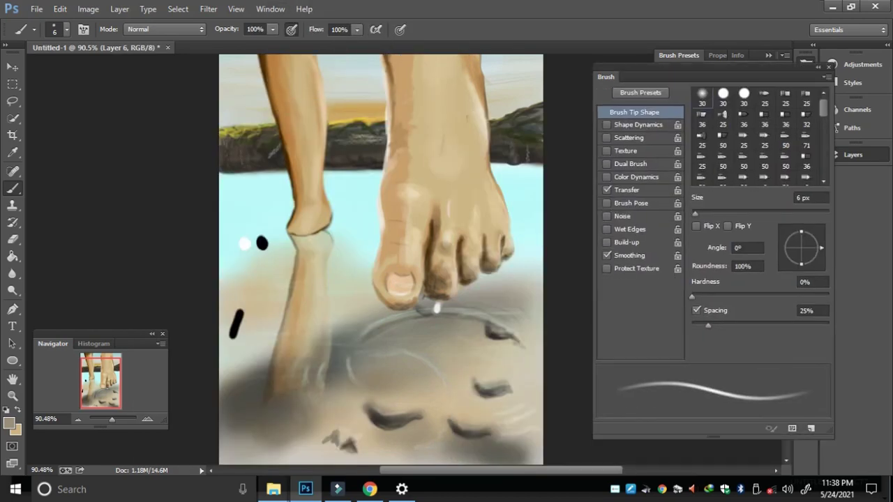
{"action": "left_click", "coordinate": [806, 173]}
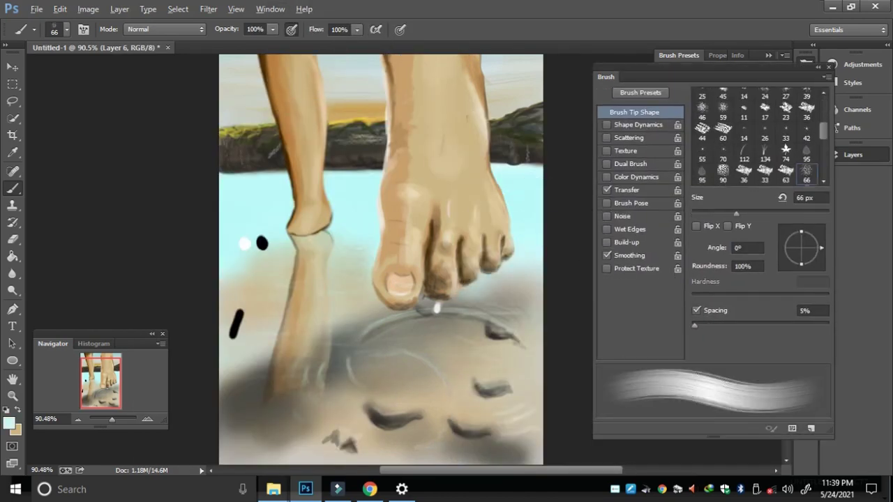
{"action": "key", "text": "bracketleft"}
{"action": "key", "text": "bracketleft"}
{"action": "key", "text": "bracketleft"}
{"action": "key", "text": "bracketleft"}
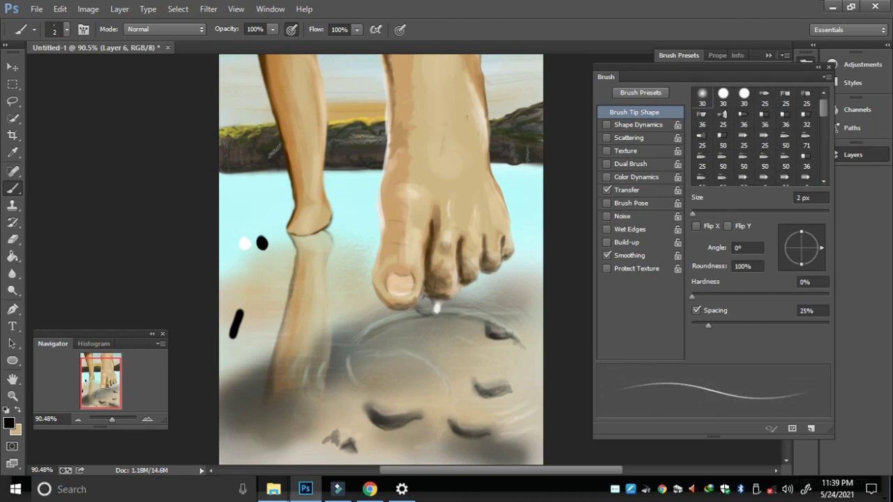
{"action": "key", "text": "alt+bracketright"}
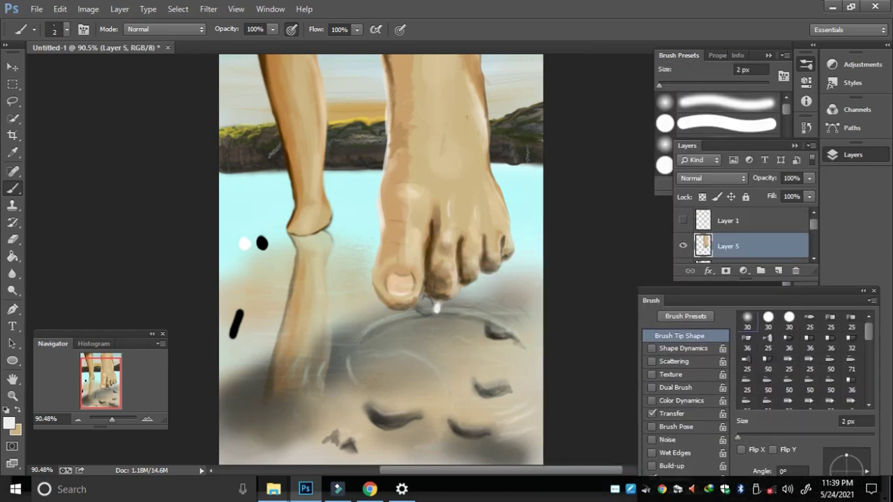
{"action": "key", "text": "x"}
{"action": "key", "text": "x"}
{"action": "key", "text": "x"}
{"action": "key", "text": "x"}
- Sample grey, white, black, light cyan and highlight white from the painting for water-line highlights
{"action": "left_click", "coordinate": [441, 309], "text": "alt"}
{"action": "left_click", "coordinate": [436, 312], "text": "alt"}
{"action": "left_click", "coordinate": [262, 242], "text": "alt"}
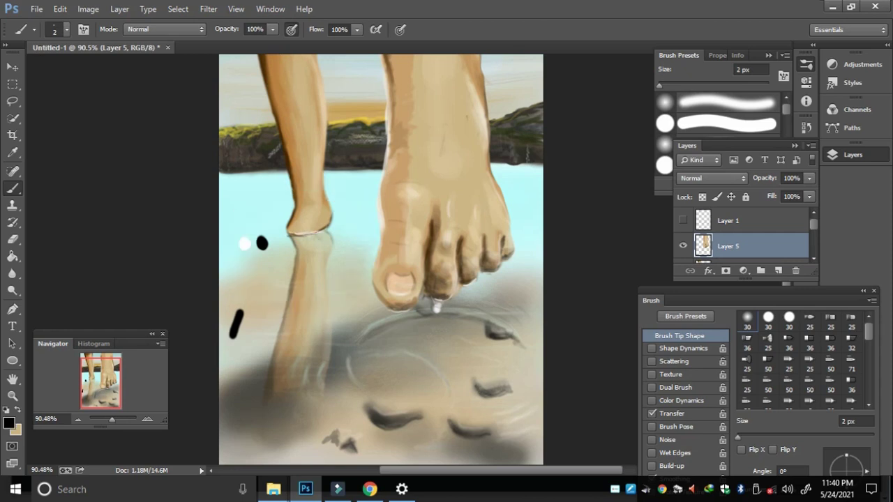
{"action": "left_click", "coordinate": [321, 232], "text": "alt"}
{"action": "left_click", "coordinate": [303, 241], "text": "alt"}
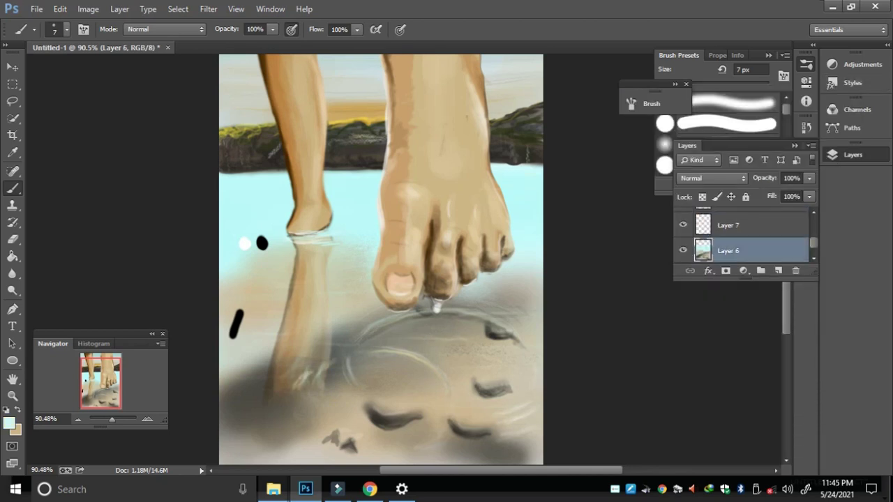
- On a new layer, darken the shoreline water on both sides of the foot with a 33 px brush
{"action": "left_click", "coordinate": [346, 158], "text": "alt"}
{"action": "left_click_drag", "start_coordinate": [222, 177], "coordinate": [288, 181]}
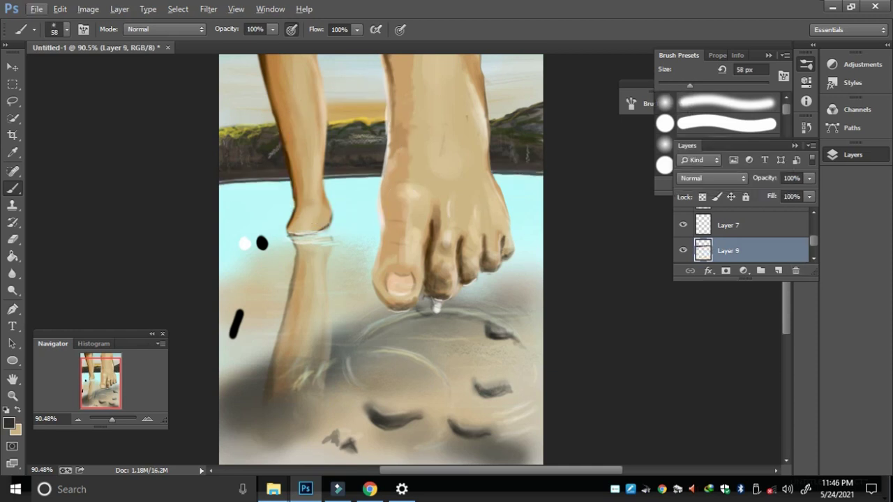
{"action": "key", "text": "ctrl+shift+alt+n"}
{"action": "left_click_drag", "start_coordinate": [689, 84], "coordinate": [675, 84]}
{"action": "left_click_drag", "start_coordinate": [230, 175], "coordinate": [537, 180]}
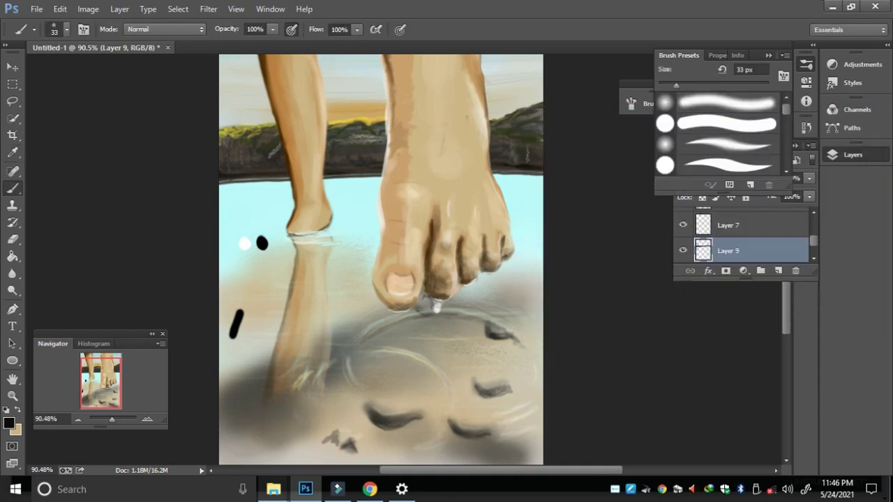
{"action": "mouse_move", "coordinate": [223, 183]}
{"action": "left_mouse_down"}
{"action": "mouse_move", "coordinate": [540, 191]}
{"action": "mouse_move", "coordinate": [328, 189]}
{"action": "mouse_move", "coordinate": [223, 213]}
{"action": "mouse_move", "coordinate": [540, 216]}
{"action": "left_mouse_up"}
- Shade around the small marks in the sand with a 14 px brush
{"action": "left_click_drag", "start_coordinate": [676, 84], "coordinate": [665, 84]}
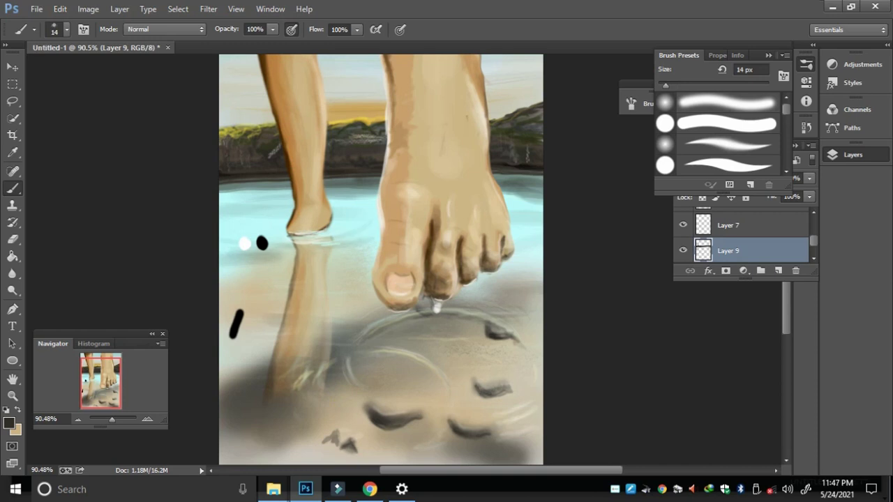
{"action": "left_click_drag", "start_coordinate": [310, 427], "coordinate": [359, 449]}
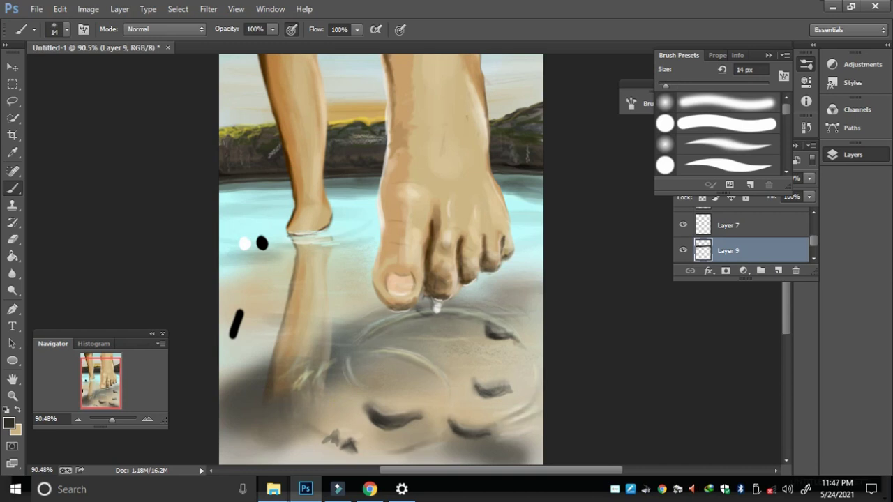
{"action": "left_click", "coordinate": [248, 445], "text": "alt"}
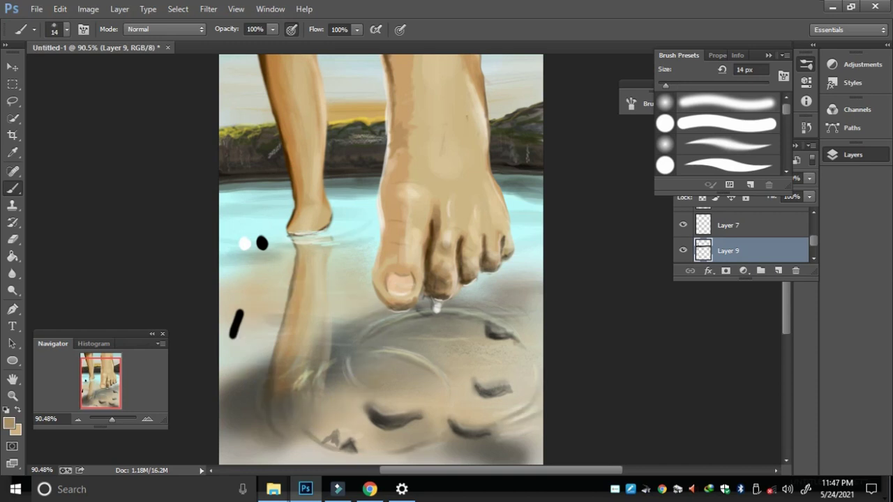
{"action": "left_click", "coordinate": [753, 248]}
{"action": "key", "text": "bracketright"}
{"action": "key", "text": "bracketright"}
{"action": "key", "text": "bracketright"}
- On a new layer, paint dark shading across the lower-left sand and shrink the brush to 20 px
{"action": "left_click", "coordinate": [778, 270]}
{"action": "left_click_drag", "start_coordinate": [237, 397], "coordinate": [342, 433]}
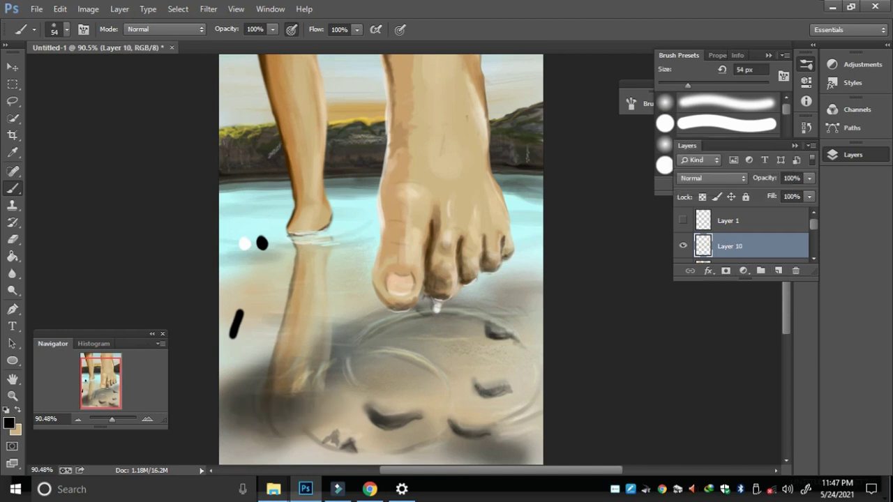
{"action": "mouse_move", "coordinate": [286, 370]}
{"action": "left_mouse_down"}
{"action": "mouse_move", "coordinate": [223, 446]}
{"action": "mouse_move", "coordinate": [223, 461]}
{"action": "left_mouse_up"}
{"action": "left_click", "coordinate": [9, 422]}
{"action": "key", "text": "Return"}
{"action": "key", "text": "b"}
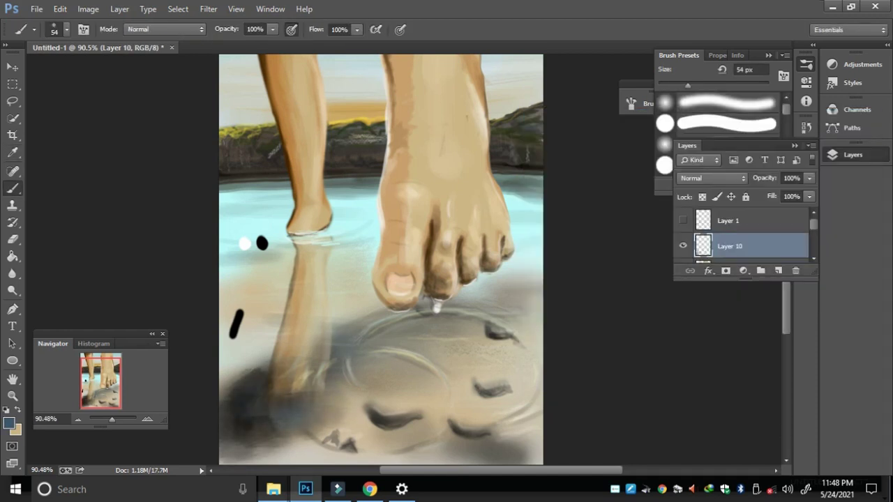
{"action": "left_click", "coordinate": [248, 377], "text": "alt"}
{"action": "key", "text": "bracketleft"}
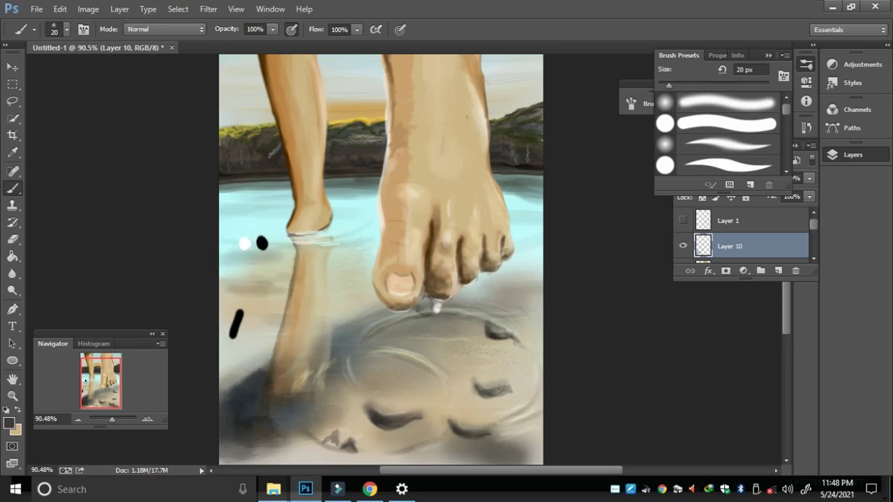
- Save the painting as Untitled-1.psd and paint brown strokes along the foot's upper edge
{"action": "key", "text": "ctrl+s"}
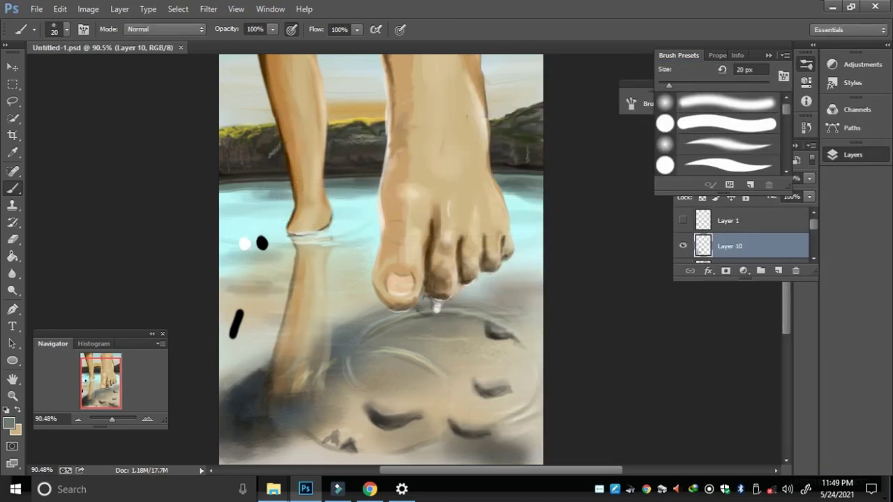
{"action": "left_click", "coordinate": [403, 118], "text": "alt"}
{"action": "left_click_drag", "start_coordinate": [404, 115], "coordinate": [403, 153]}
{"action": "left_click_drag", "start_coordinate": [397, 59], "coordinate": [404, 101]}
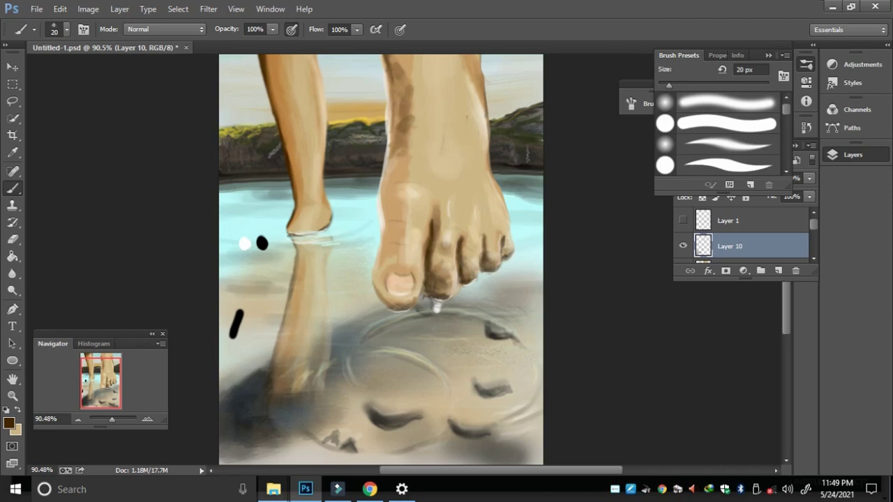
{"action": "key", "text": "bracketleft"}
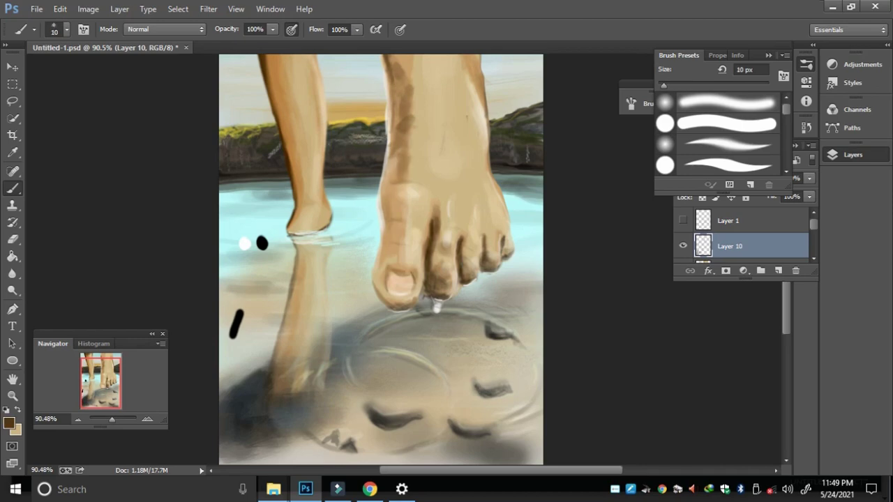
{"action": "scroll", "coordinate": [391, 258], "scroll_direction": "left", "scroll_amount": 2}
- Select Layer 10 and sample tan, dark brown, beige, near-black and medium brown colours
{"action": "left_click", "coordinate": [424, 70], "text": "alt"}
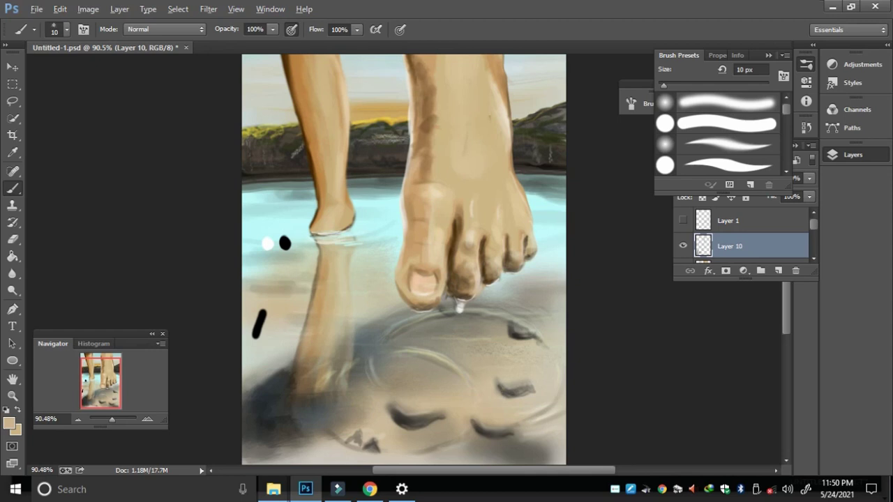
{"action": "key", "text": "e"}
{"action": "left_click", "coordinate": [424, 69], "text": "ctrl"}
{"action": "left_click", "coordinate": [335, 125], "text": "ctrl"}
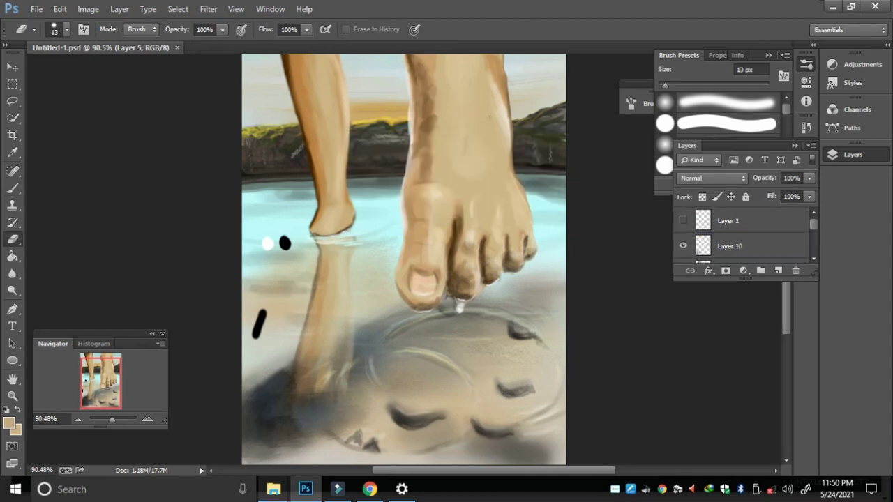
{"action": "key", "text": "b"}
{"action": "left_click", "coordinate": [335, 124], "text": "alt"}
{"action": "left_click", "coordinate": [418, 155], "text": "alt"}
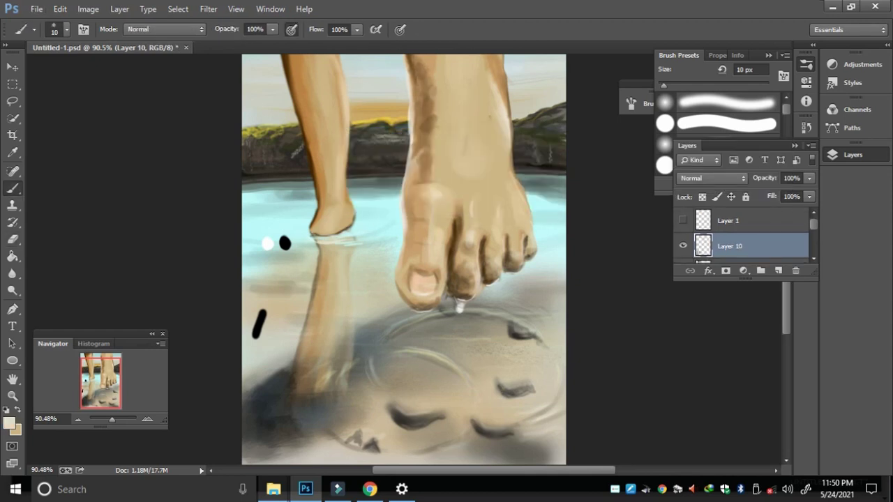
{"action": "left_click", "coordinate": [285, 243], "text": "alt"}
{"action": "left_click", "coordinate": [328, 174], "text": "alt"}
- Gather the painting layers into Group 1 and duplicate the group
{"action": "scroll", "coordinate": [403, 260], "scroll_direction": "down", "scroll_amount": 3}
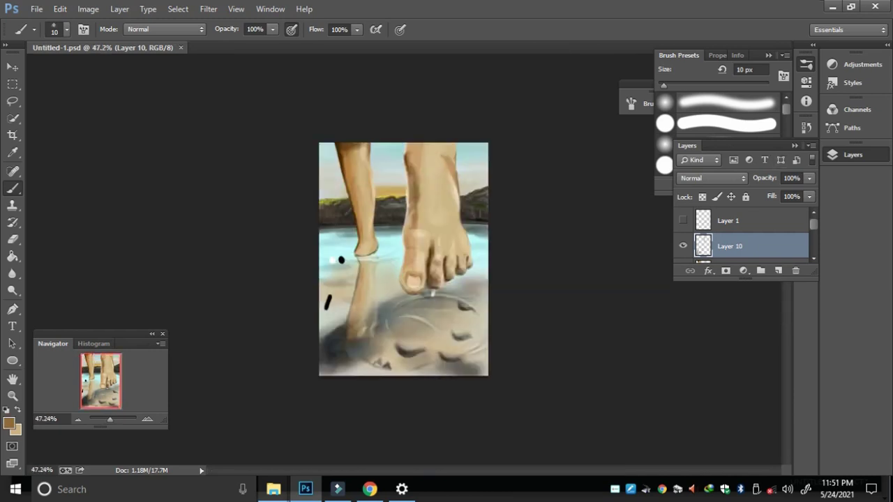
{"action": "key", "text": "ctrl+g"}
{"action": "key", "text": "ctrl+j"}
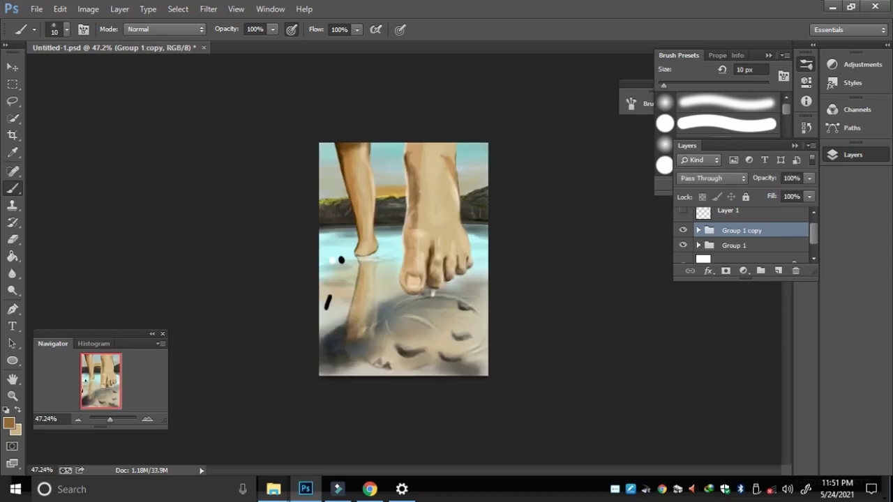
{"action": "key", "text": "ctrl+j"}
- Step back through the history and redo forward to the latest state
{"action": "key", "text": "ctrl+alt+z"}
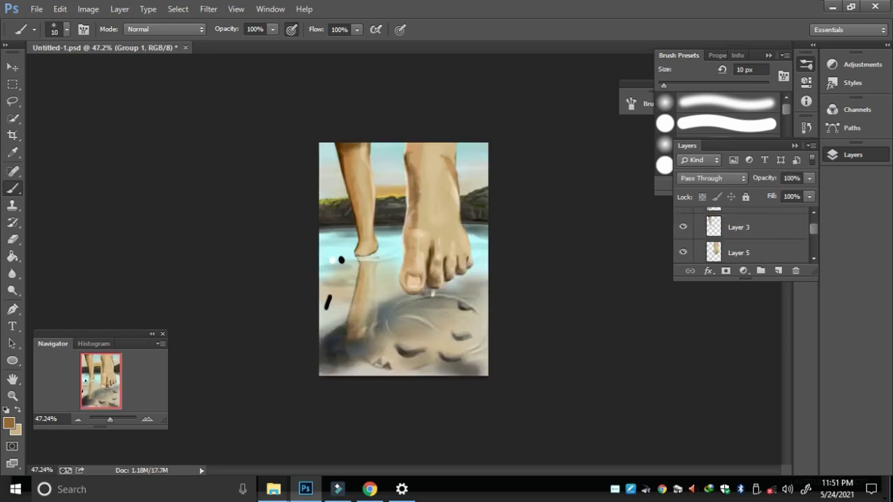
{"action": "key", "text": "ctrl+alt+z"}
{"action": "key", "text": "ctrl+alt+z"}
{"action": "key", "text": "ctrl+alt+z"}
{"action": "key", "text": "ctrl+alt+z"}
{"action": "key", "text": "ctrl+alt+z"}
{"action": "key", "text": "e"}
{"action": "key", "text": "ctrl+shift+z"}
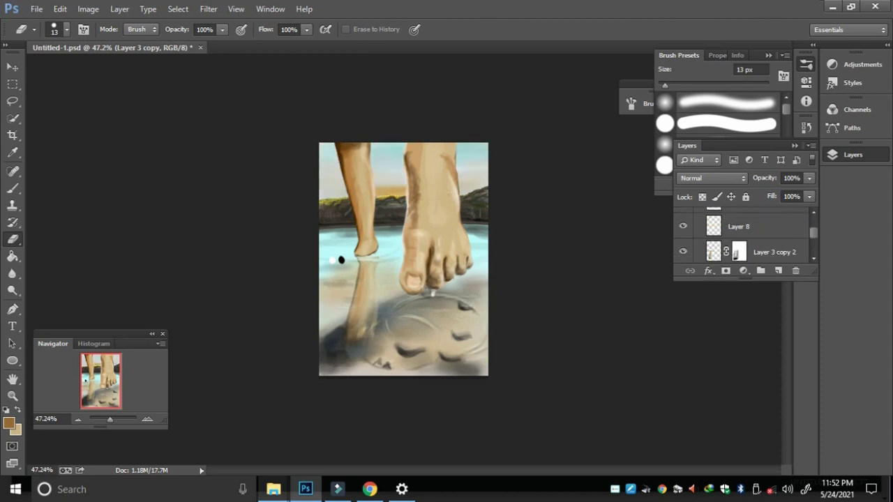
{"action": "key", "text": "ctrl+shift+z"}
{"action": "key", "text": "ctrl+shift+z"}
{"action": "key", "text": "ctrl+shift+z"}
{"action": "key", "text": "ctrl+shift+z"}
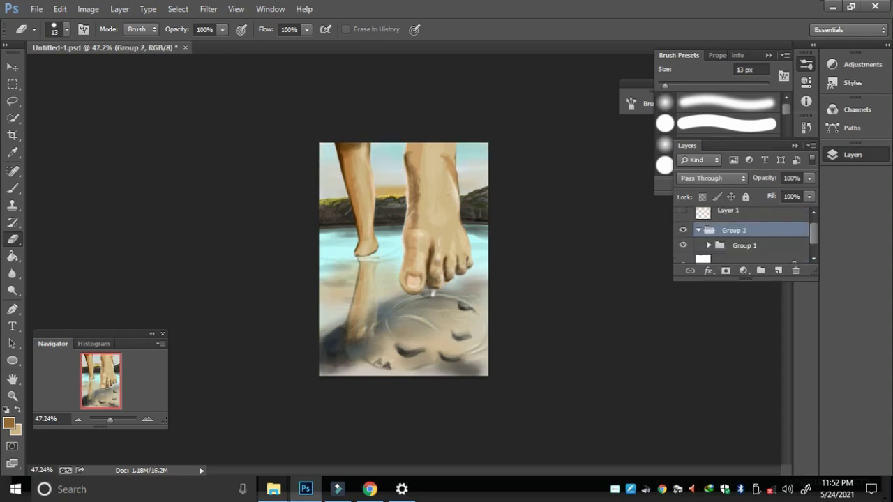
{"action": "key", "text": "ctrl+shift+z"}
{"action": "key", "text": "ctrl+shift+z"}
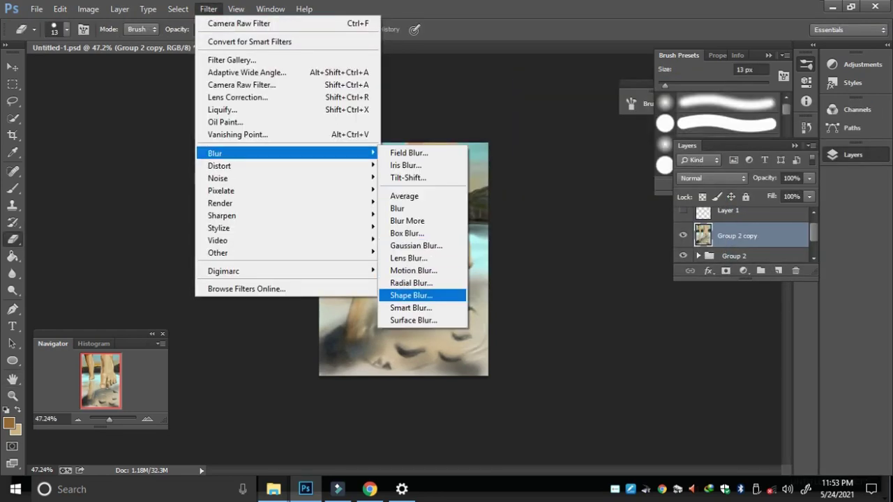
- Apply a lowered Field Blur with extra pins around, above and upper-right of the foot
{"action": "left_click_drag", "start_coordinate": [368, 260], "coordinate": [367, 255]}
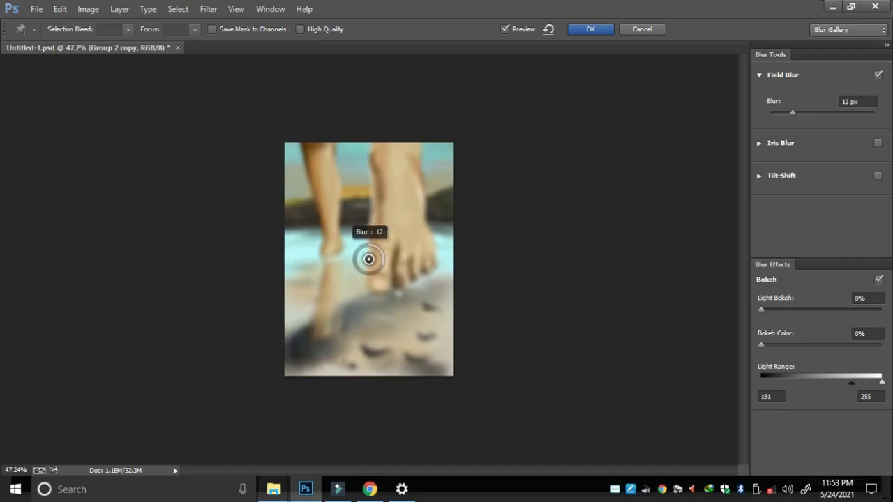
{"action": "left_click", "coordinate": [348, 177]}
{"action": "left_click", "coordinate": [367, 250]}
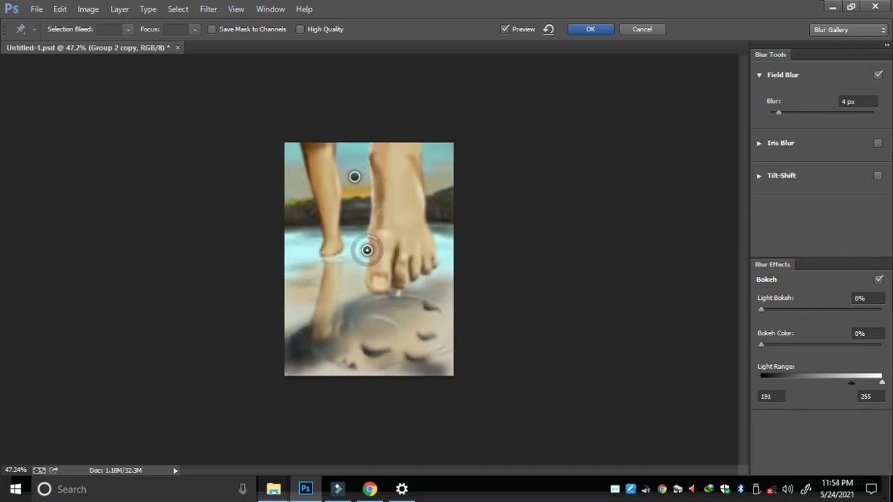
{"action": "left_click", "coordinate": [435, 167]}
{"action": "key", "text": "Return"}
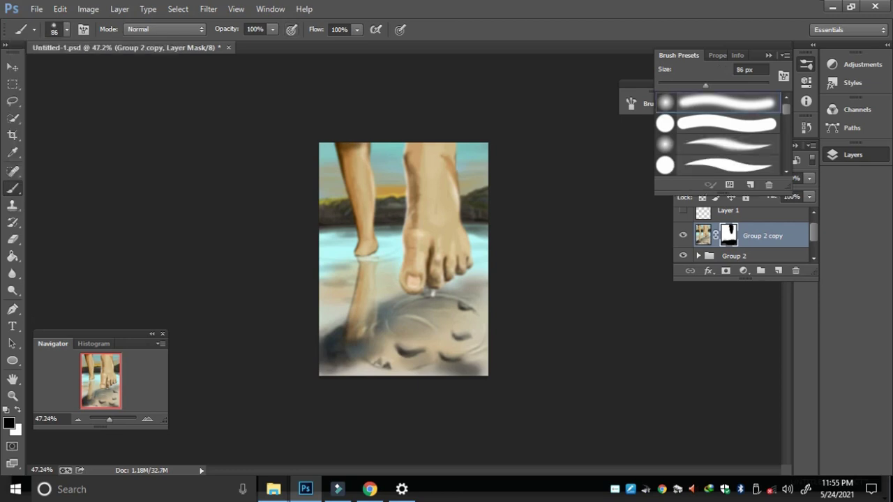
- Lasso the upper foot, mask it out of the blur, deselect, and Gaussian-blur the mask edge
{"action": "key", "text": "l"}
{"action": "left_click_drag", "start_coordinate": [406, 144], "coordinate": [407, 146]}
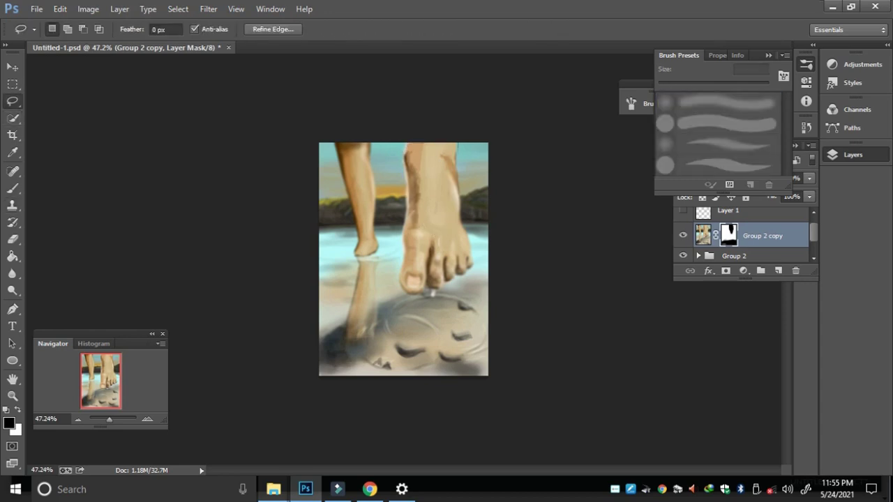
{"action": "key", "text": "l"}
{"action": "key", "text": "ctrl+d"}
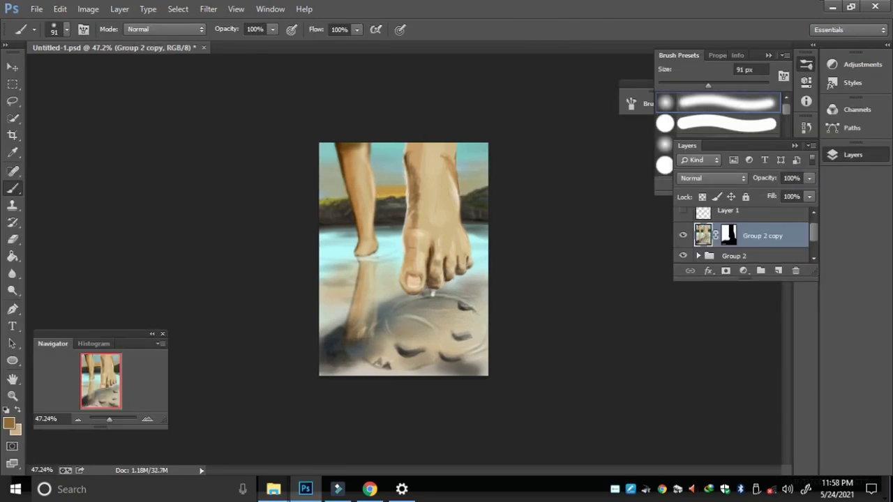
{"action": "left_click", "coordinate": [209, 8]}
{"action": "key", "text": "Return"}
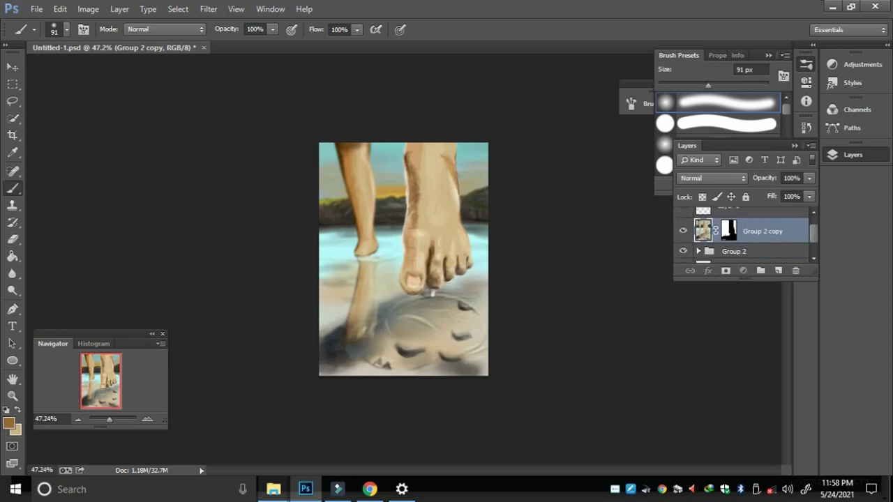
- Apply the layer mask into the copy, then preview Field and Gaussian Blur without applying
{"action": "right_click", "coordinate": [764, 231]}
{"action": "left_click", "coordinate": [669, 221]}
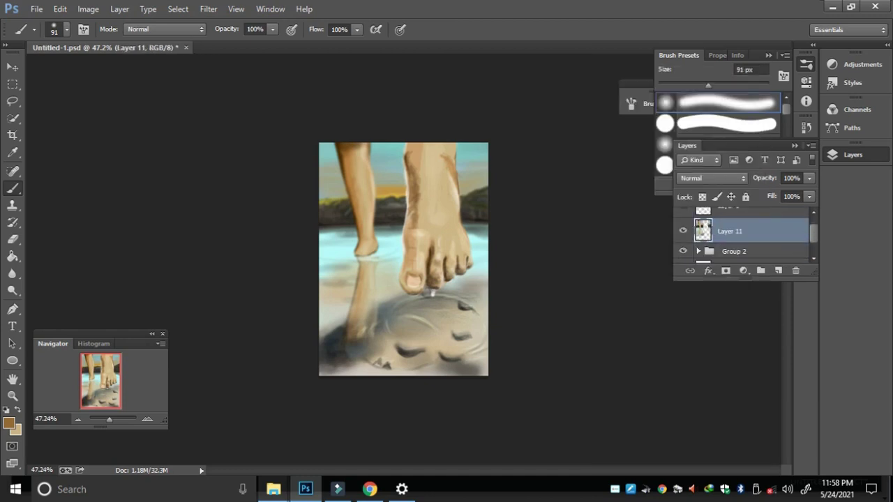
{"action": "left_click", "coordinate": [208, 8]}
{"action": "left_click", "coordinate": [408, 177]}
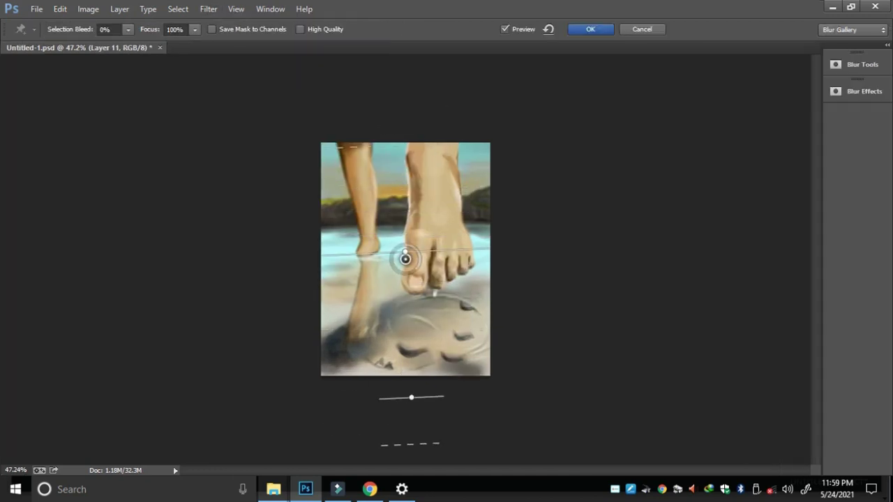
{"action": "key", "text": "Escape"}
{"action": "key", "text": "ctrl+alt+f"}
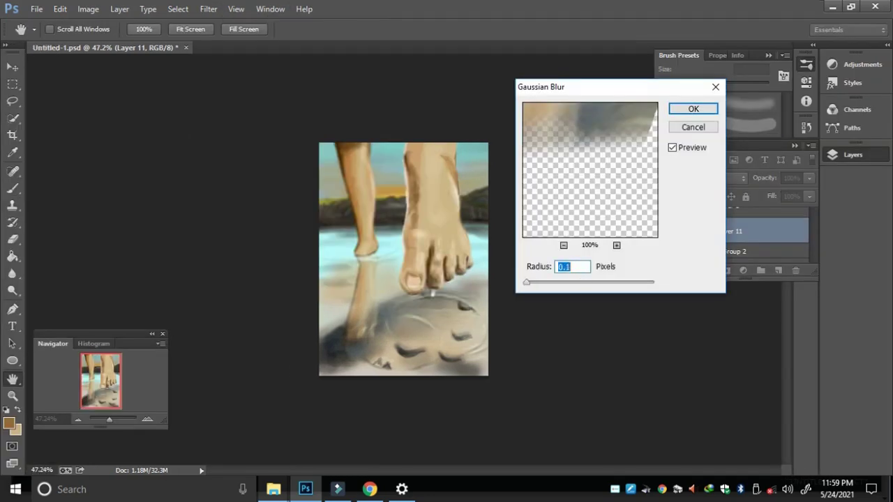
{"action": "key", "text": "Escape"}
- Try Motion, Average and Box Blur on the layer, cancelling each
{"action": "left_click", "coordinate": [208, 9]}
{"action": "left_click", "coordinate": [418, 321]}
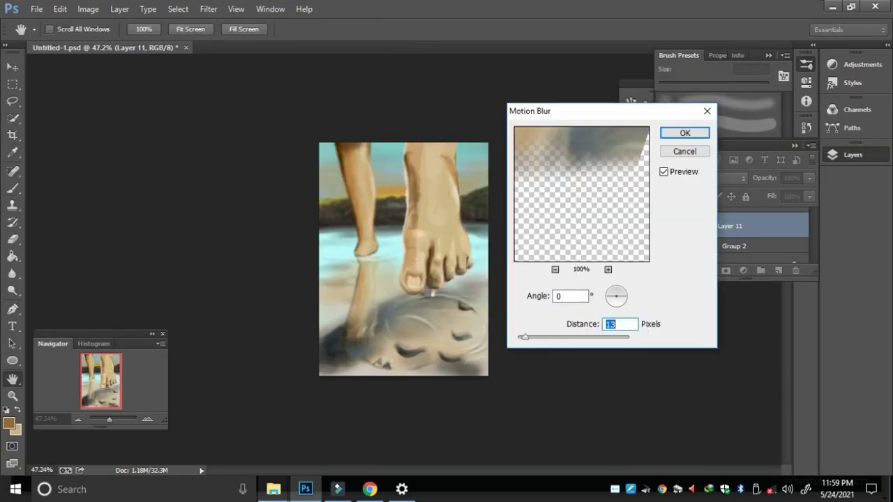
{"action": "key", "text": "Escape"}
{"action": "left_click", "coordinate": [209, 9]}
{"action": "left_click", "coordinate": [404, 196]}
{"action": "left_click", "coordinate": [208, 9]}
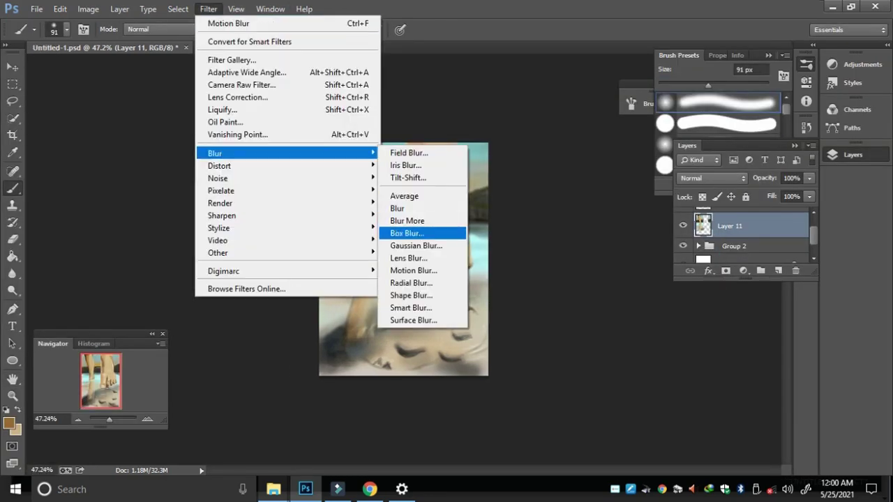
{"action": "left_click", "coordinate": [407, 232]}
{"action": "key", "text": "Escape"}
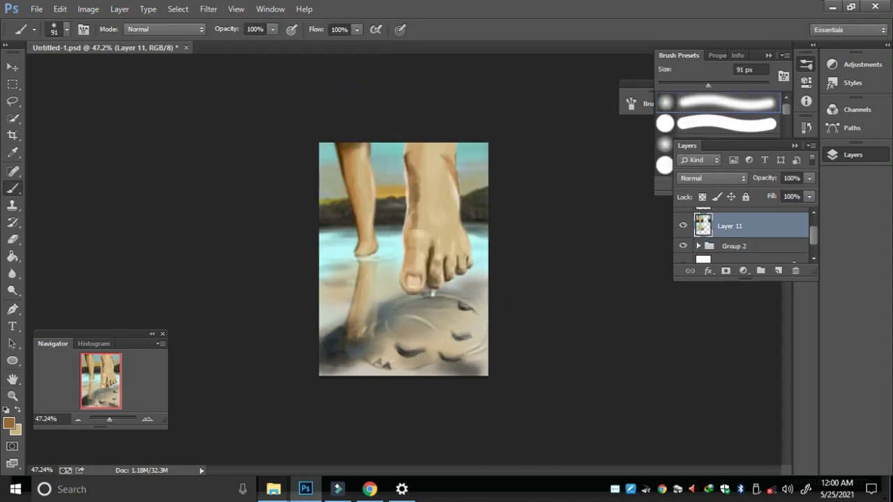
- Add a new signature layer and pick a near-white paint colour
{"action": "left_click", "coordinate": [778, 270]}
{"action": "left_click", "coordinate": [385, 262], "text": "alt"}
{"action": "left_click", "coordinate": [9, 423]}
{"action": "left_click", "coordinate": [813, 137]}
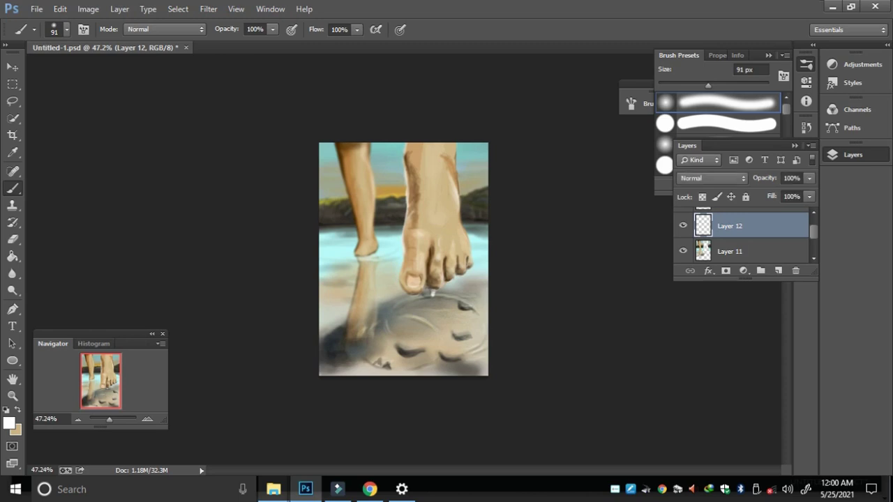
{"action": "scroll", "coordinate": [742, 237], "scroll_direction": "up", "scroll_amount": 1}
- Save the signed painting with Save As
{"action": "key", "text": "ctrl+shift+s"}
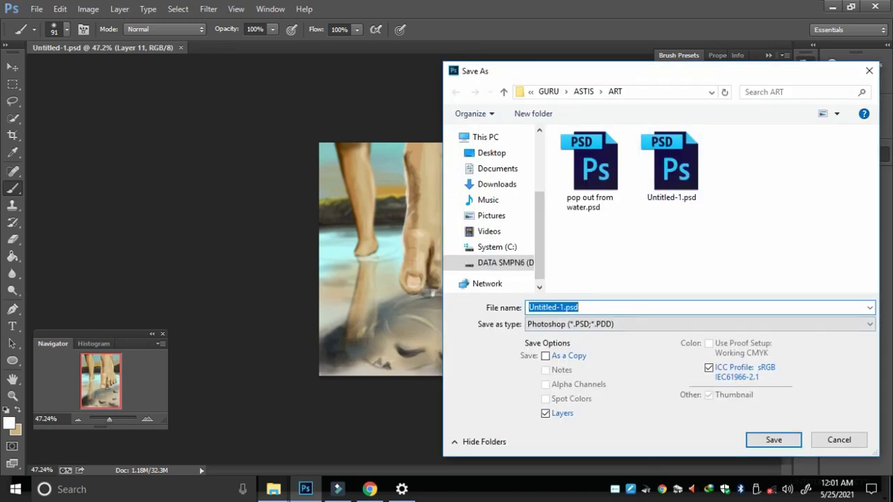
{"action": "key", "text": "BackSpace"}
{"action": "key", "text": "Return"}
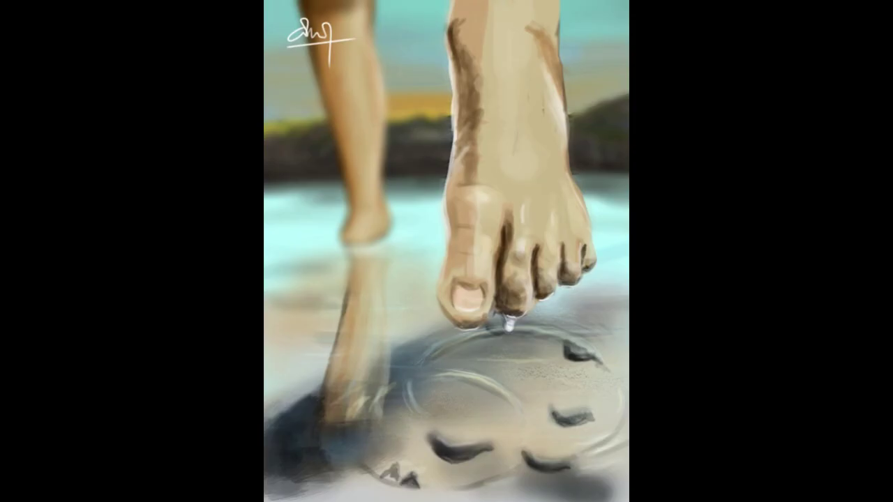